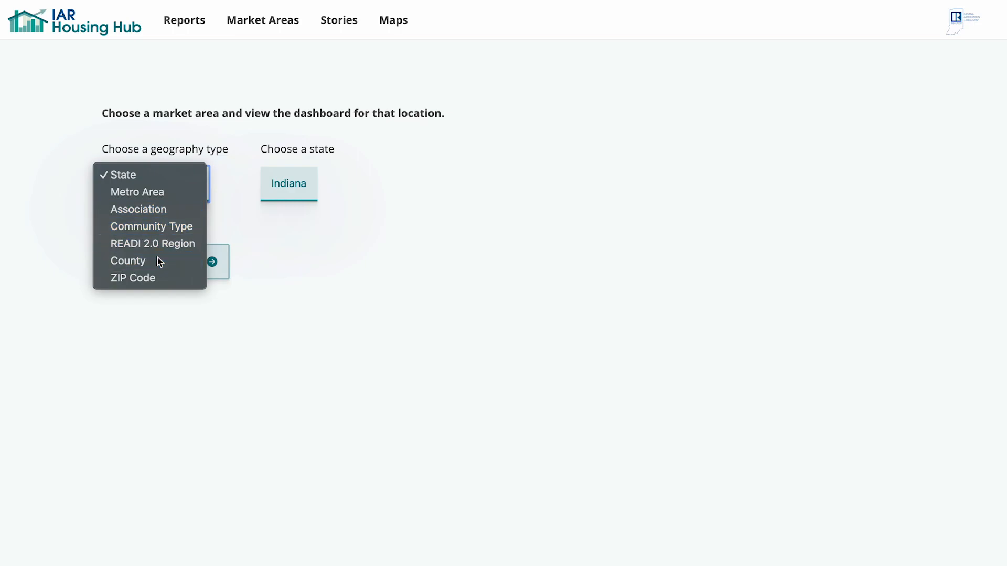
Choose Hamilton County as the market area, view its dashboard and open its Monthly Market Report
left_click(281, 189)
key("h")
key("Return")
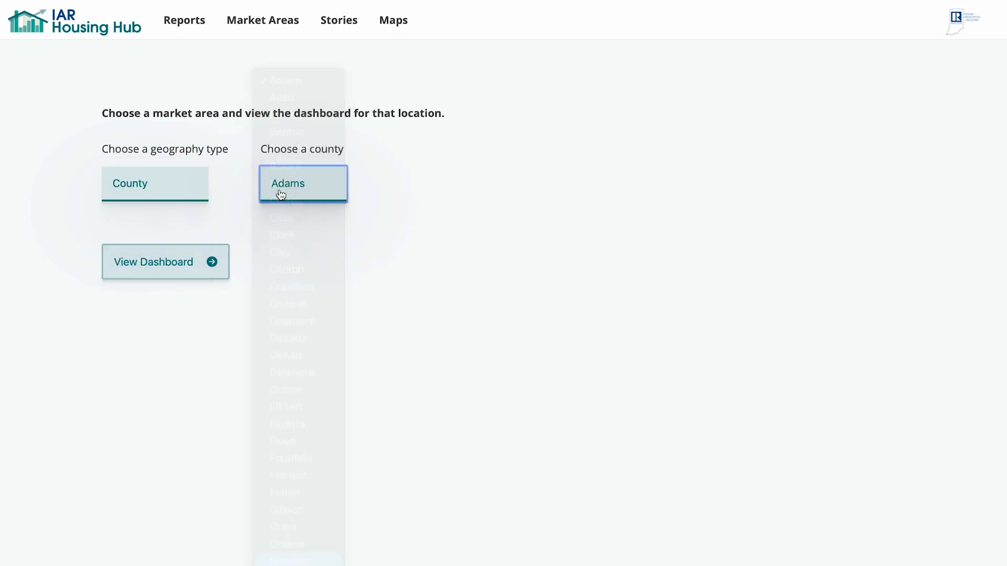
left_click(189, 262)
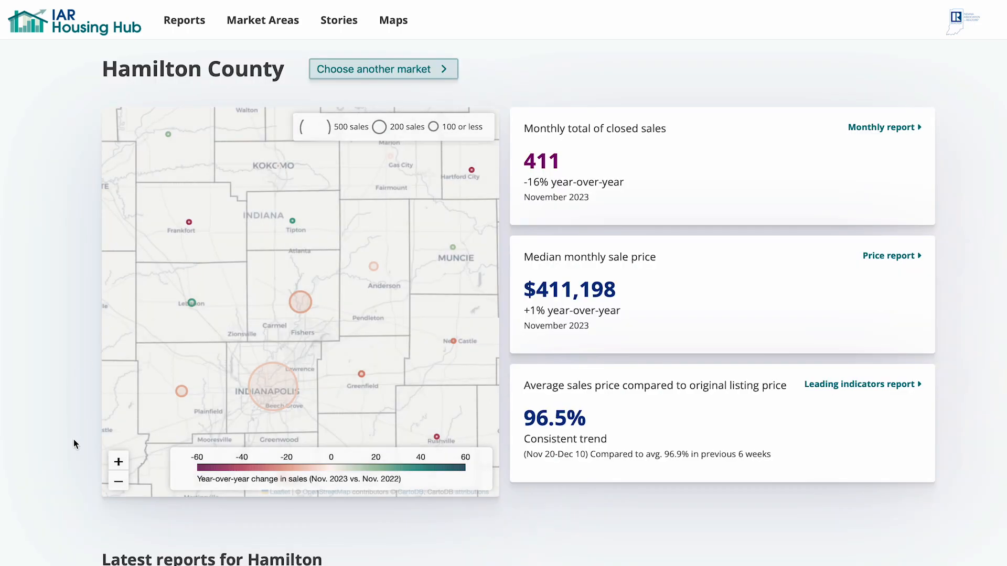
scroll(76, 450, "down", 4)
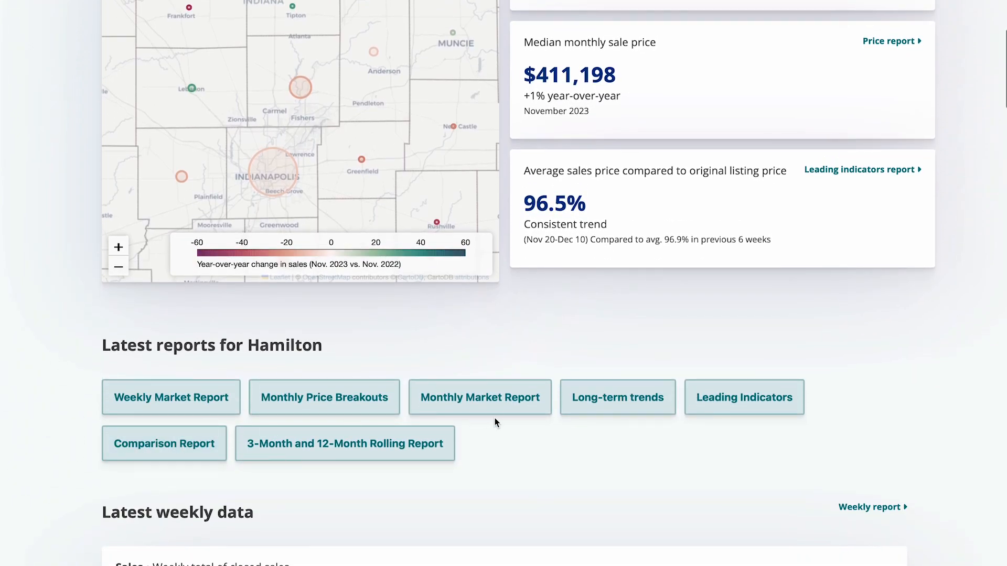
left_click(493, 401)
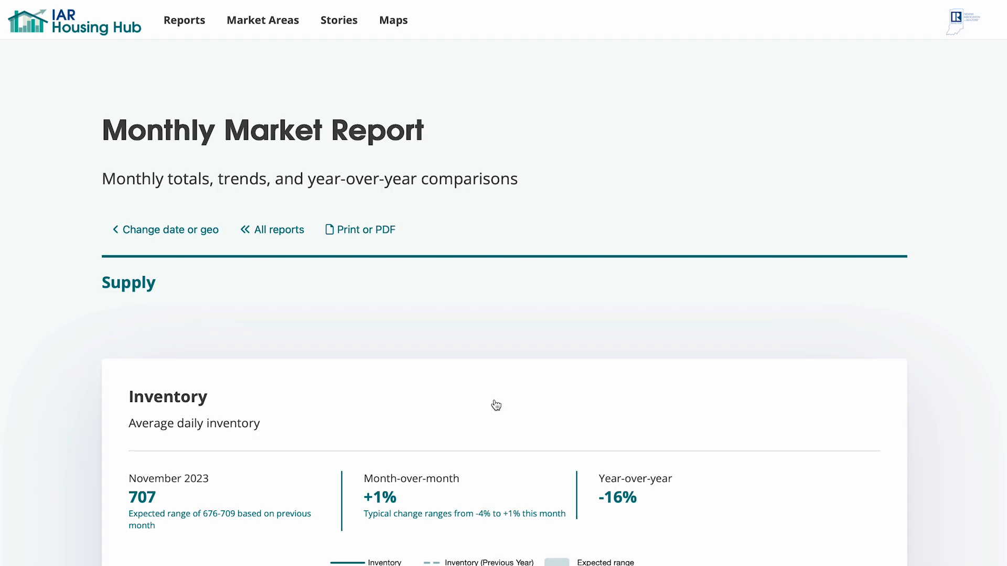
Export the Sales chart of monthly closed sales from the Hamilton Monthly Market Report
scroll(496, 405, "down", 3)
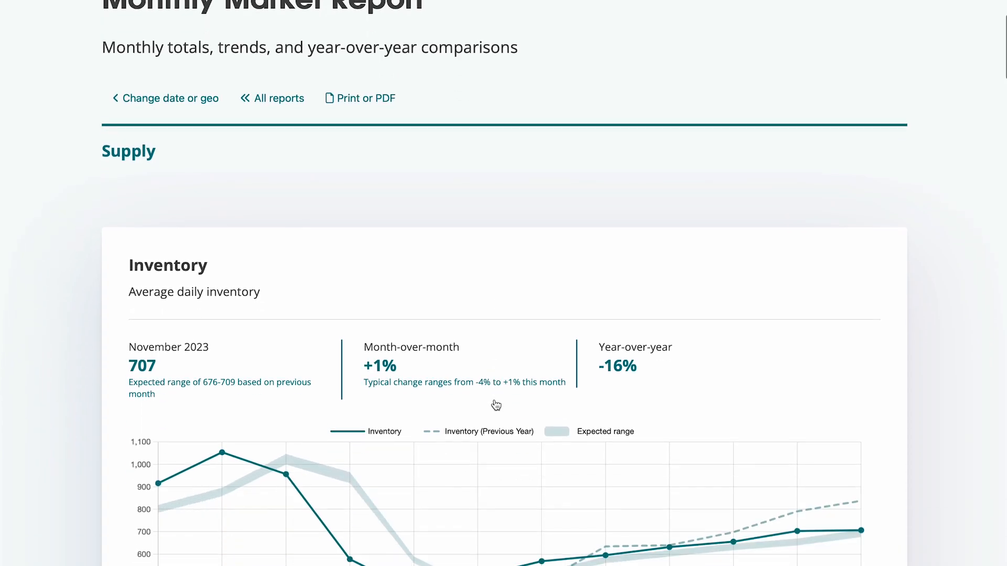
scroll(495, 405, "down", 3)
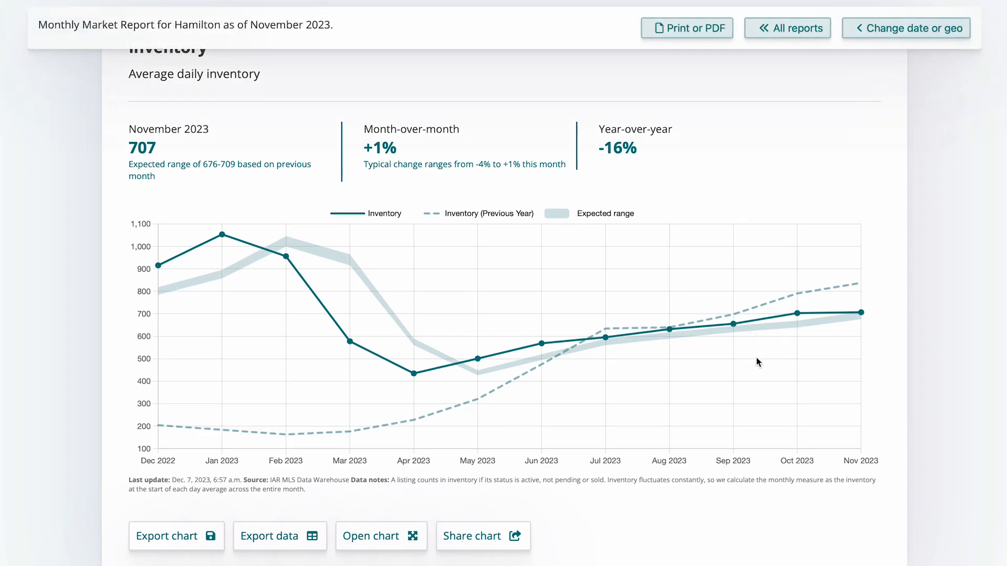
scroll(763, 392, "down", 8)
scroll(763, 391, "down", 2)
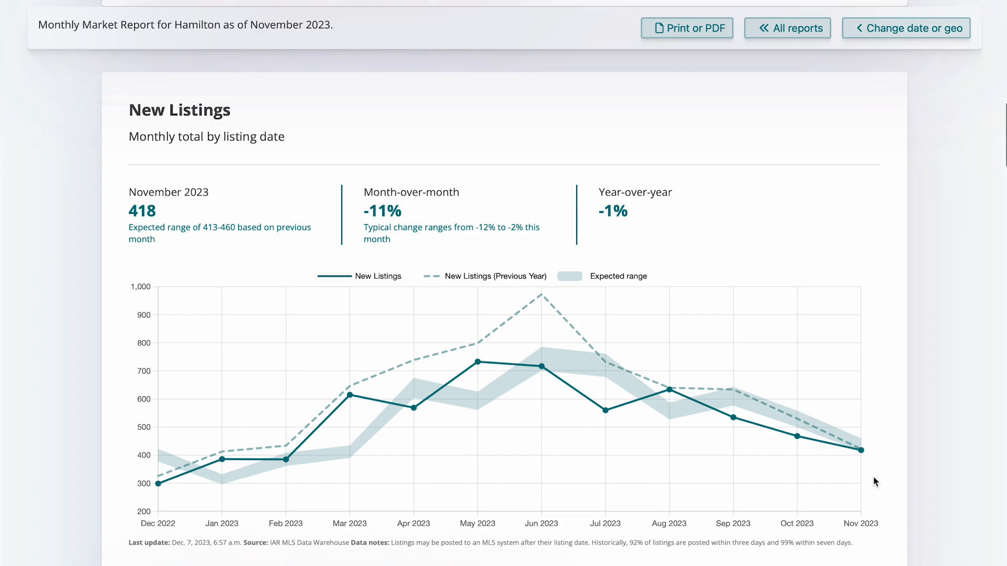
scroll(874, 480, "down", 13)
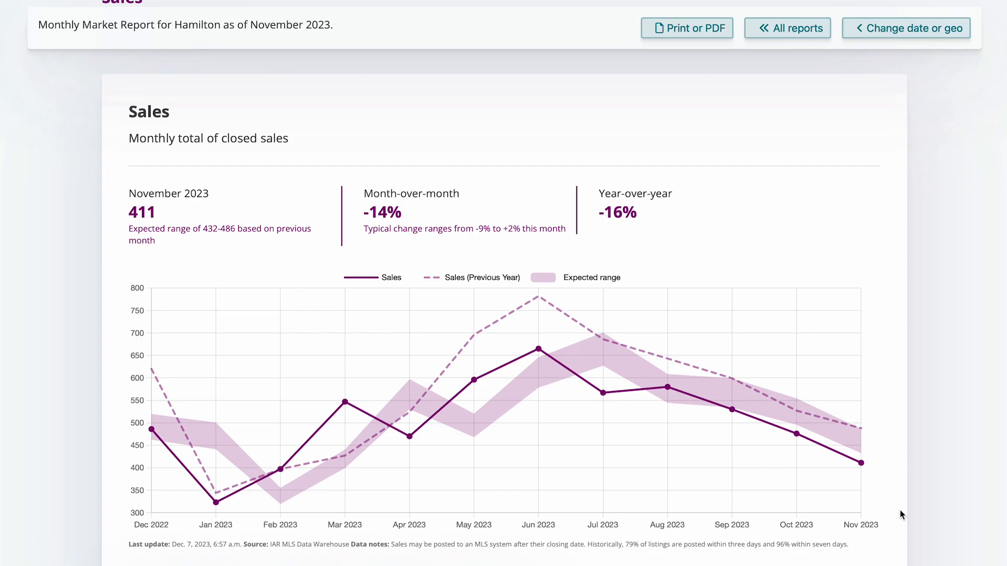
scroll(901, 514, "down", 1)
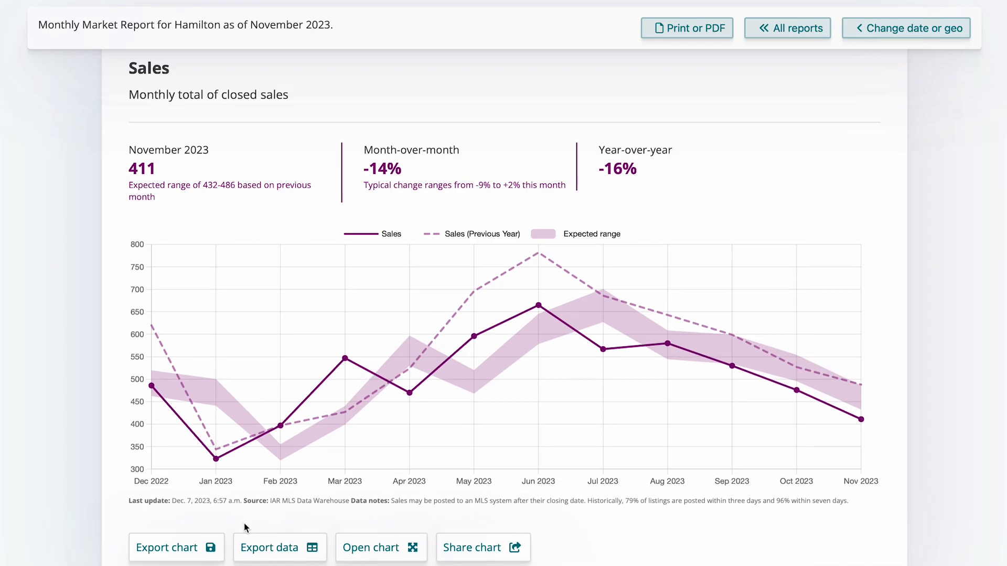
left_click(190, 551)
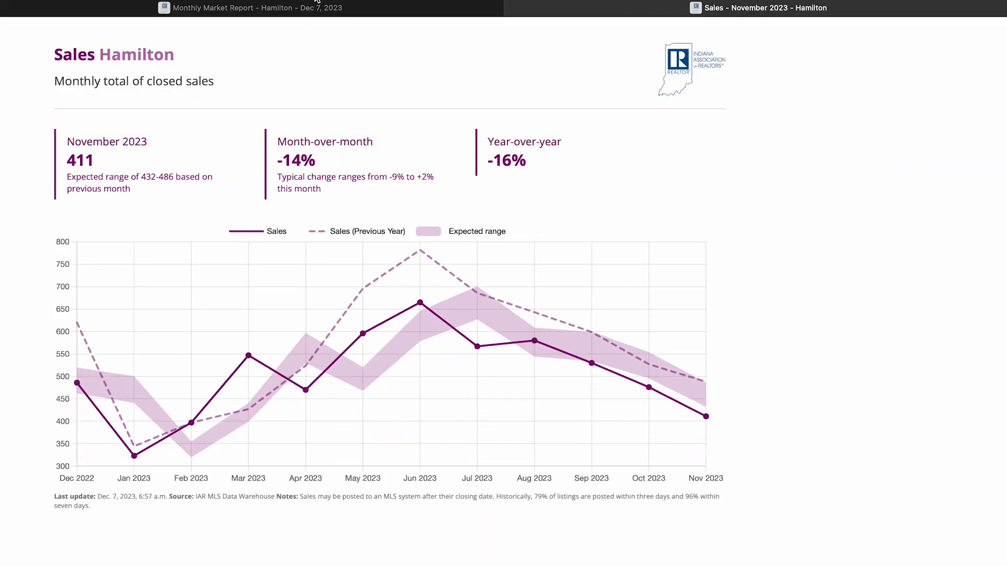
Return to the Monthly Market Report and export the New Listings chart
left_click(283, 8)
scroll(269, 230, "up", 10)
scroll(269, 232, "up", 4)
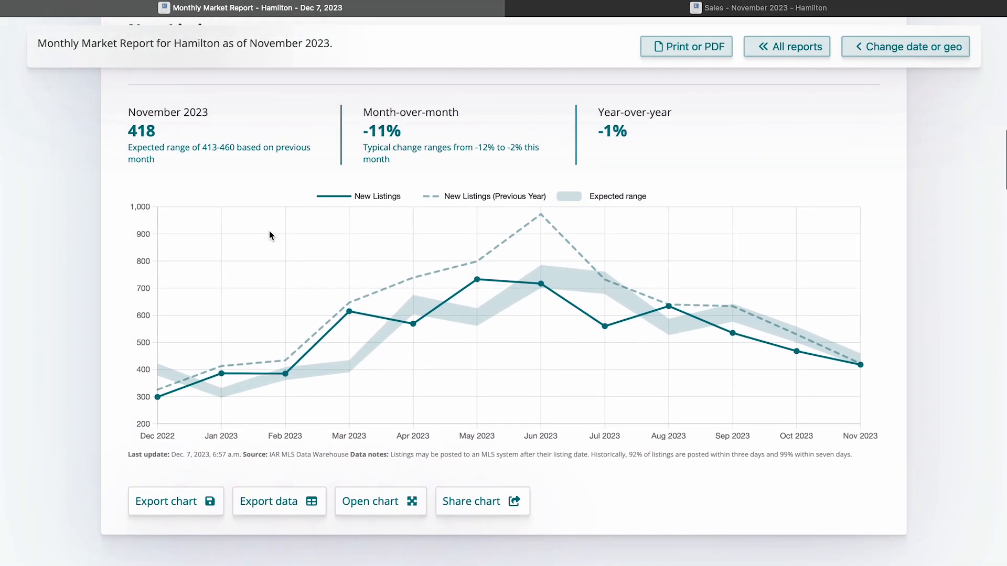
left_click(179, 507)
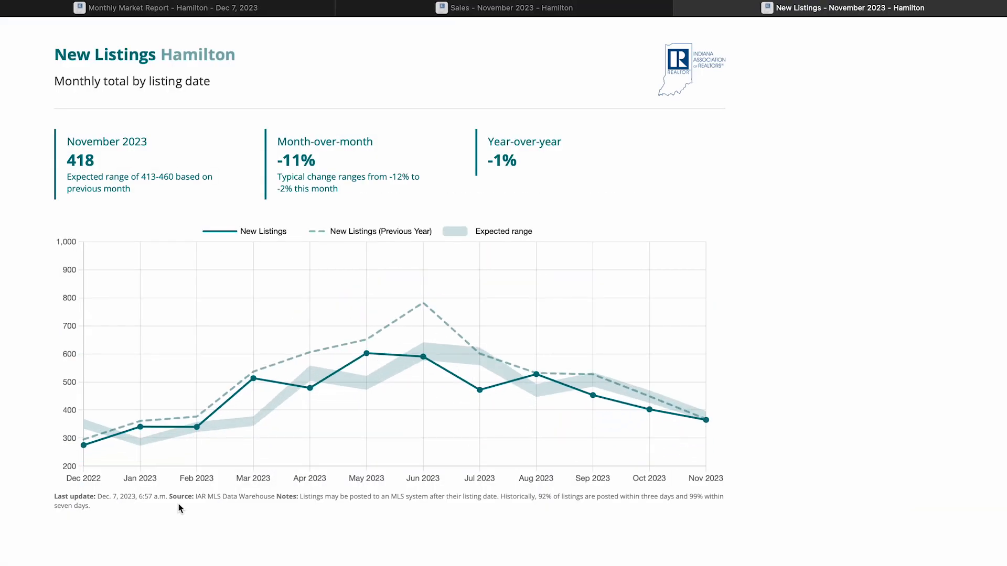
Go back to the Monthly Market Report and export the Inventory chart of average daily inventory
left_click(256, 8)
scroll(250, 223, "up", 10)
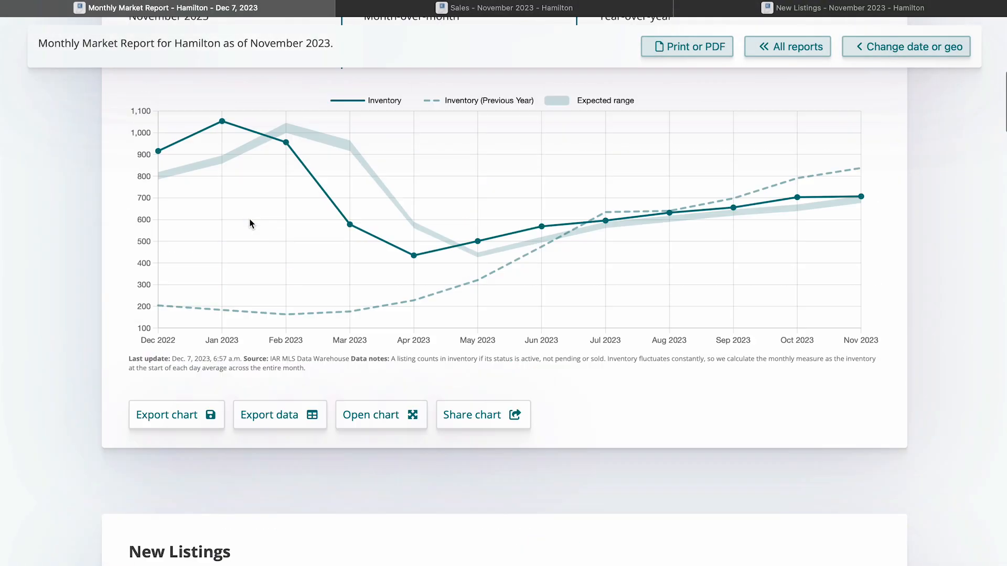
scroll(250, 222, "down", 5)
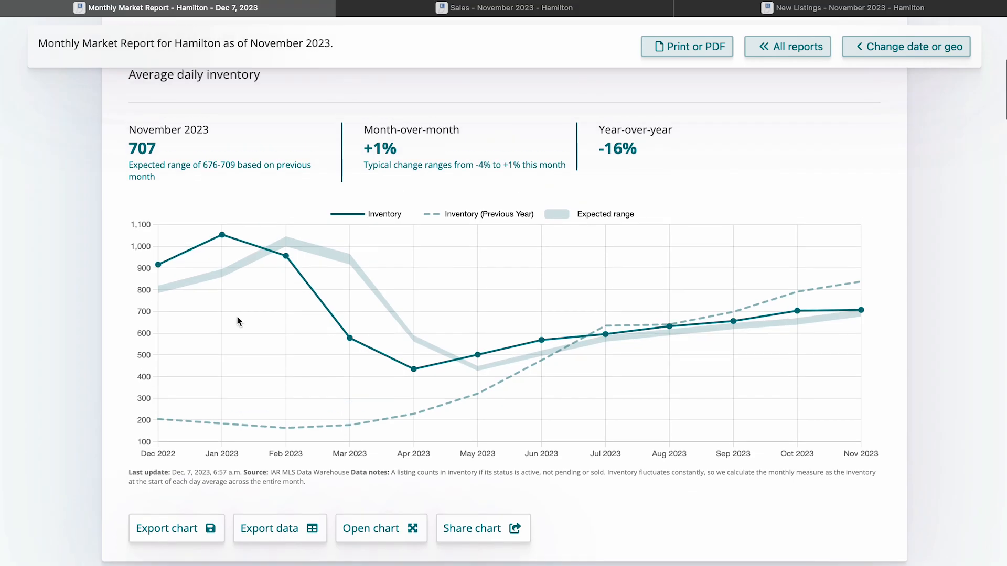
left_click(187, 530)
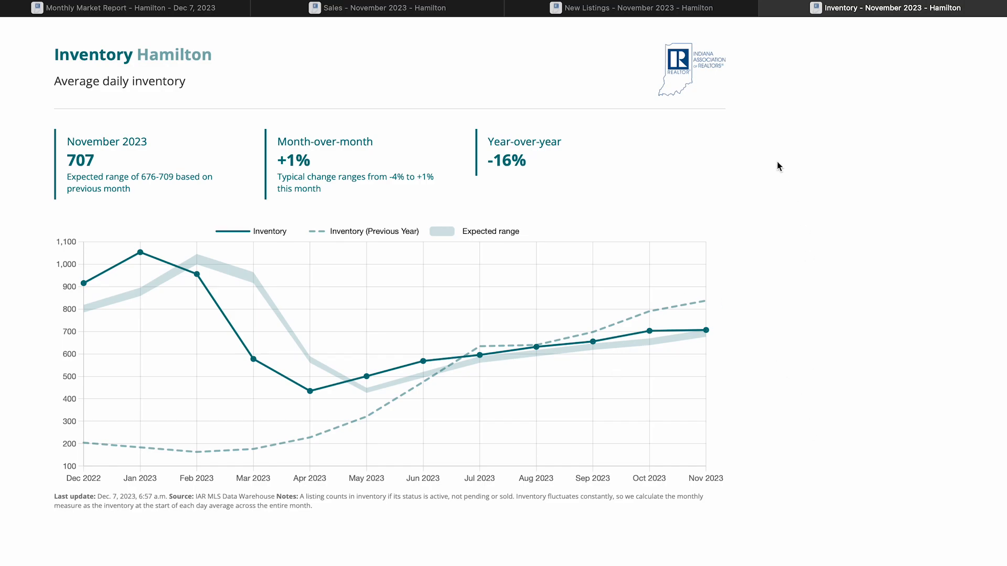
Close the Inventory, New Listings and Sales chart pages and switch to the blank PowerPoint presentation
key("super+w")
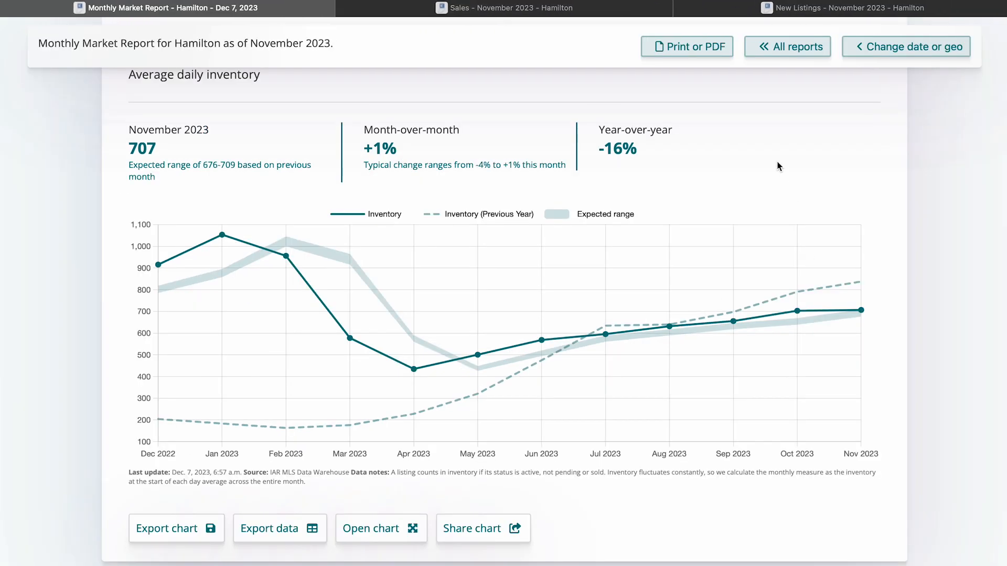
left_click(680, 8)
left_click(507, 9)
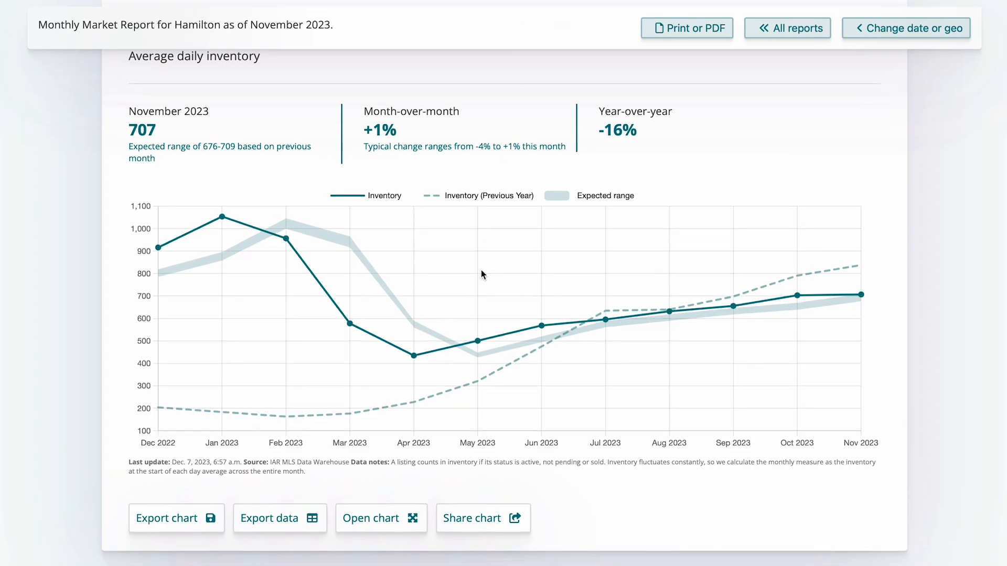
key("ctrl+Right")
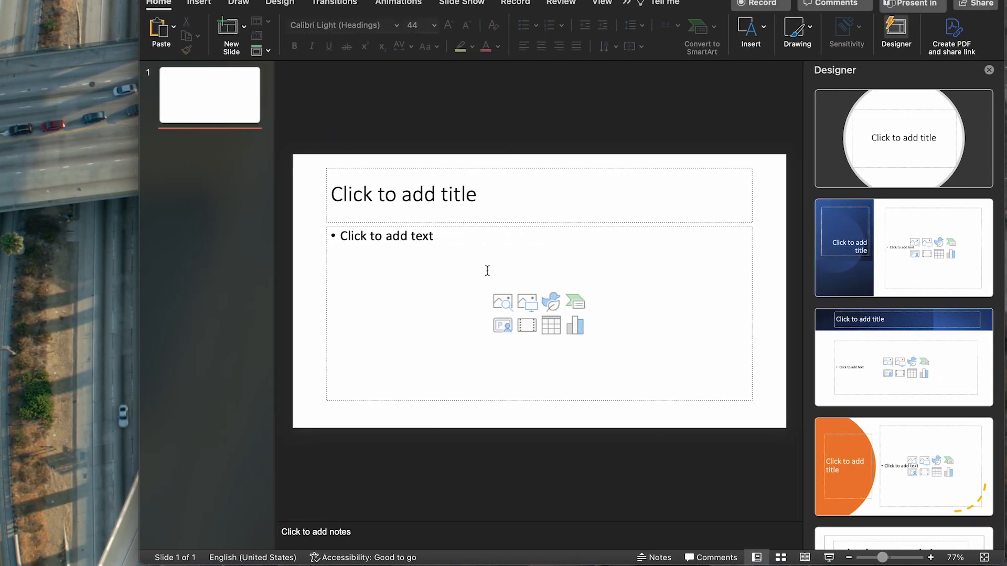
Place the downloaded image "New Listings - November 2023 - Hamilton.png" on slide 1, shifted toward the slide's left side
mouse_move(640, 559)
left_click(953, 561)
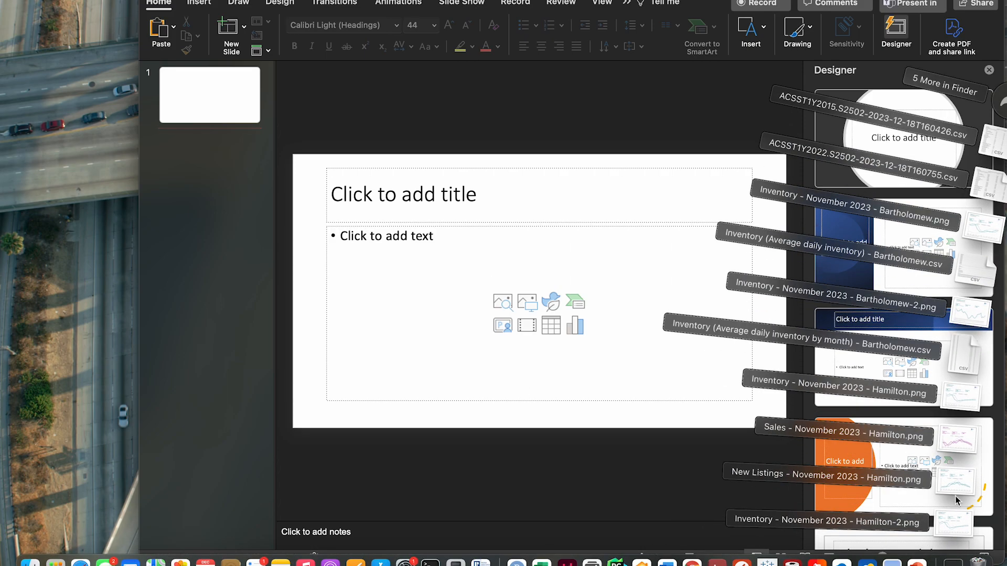
left_click_drag(958, 489, 411, 286)
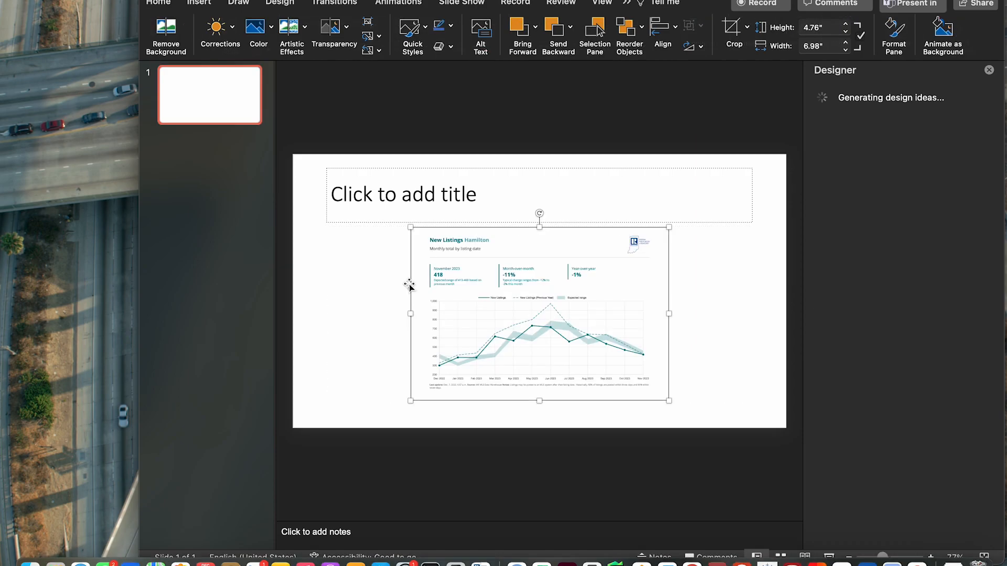
left_click_drag(495, 281, 396, 278)
left_click(384, 196)
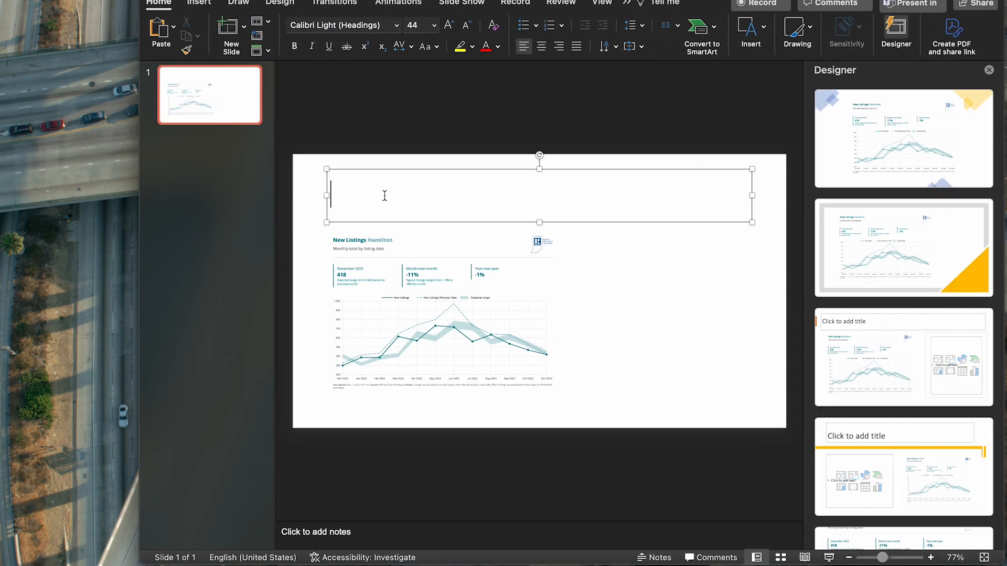
type("list")
key("BackSpace")
key("BackSpace")
key("BackSpace")
key("BackSpace")
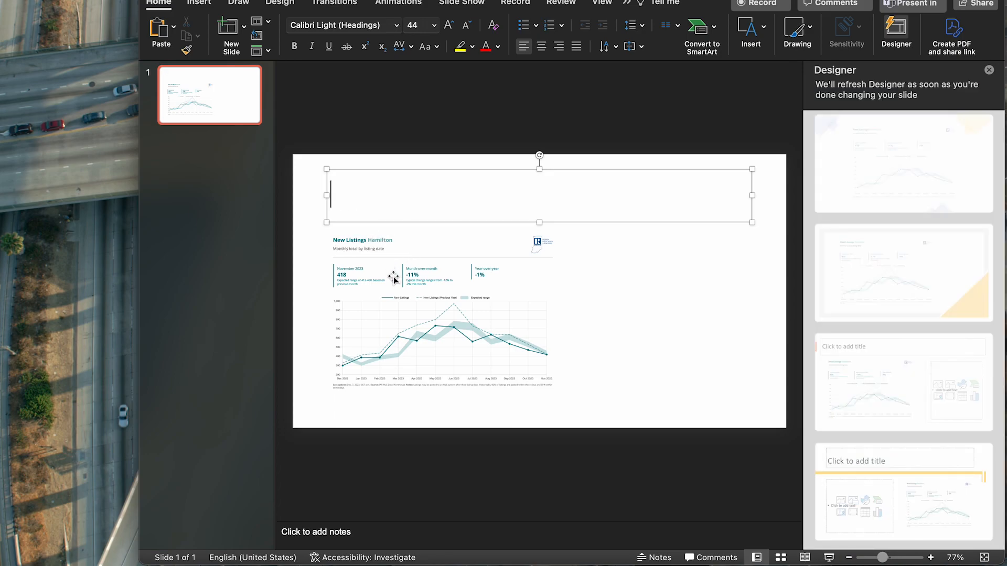
Apply the Blank layout to slide 1 and the plain white design idea that enlarges and centres the New Listings chart
left_click(261, 22)
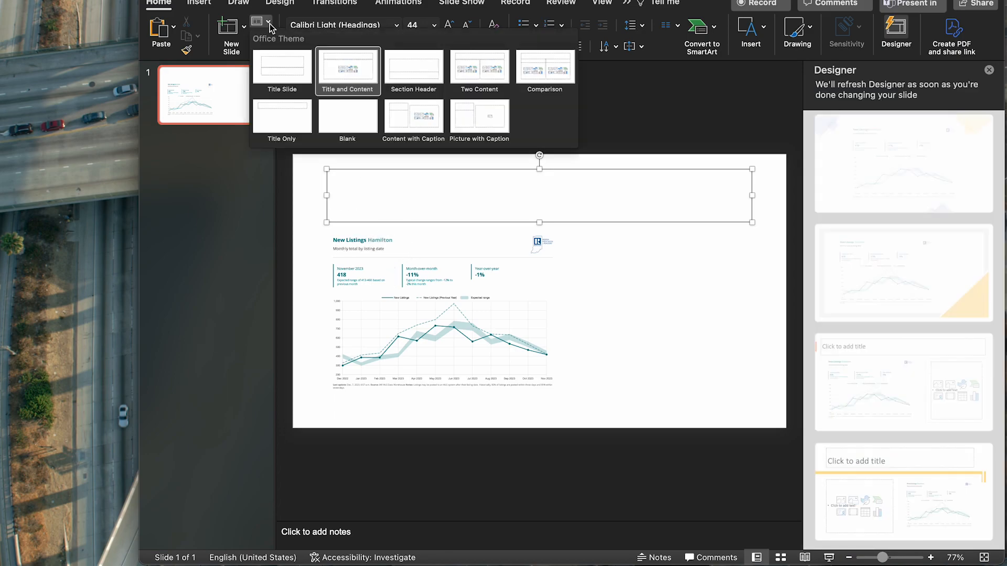
left_click(343, 135)
left_click(380, 327)
left_click_drag(380, 327, 456, 278)
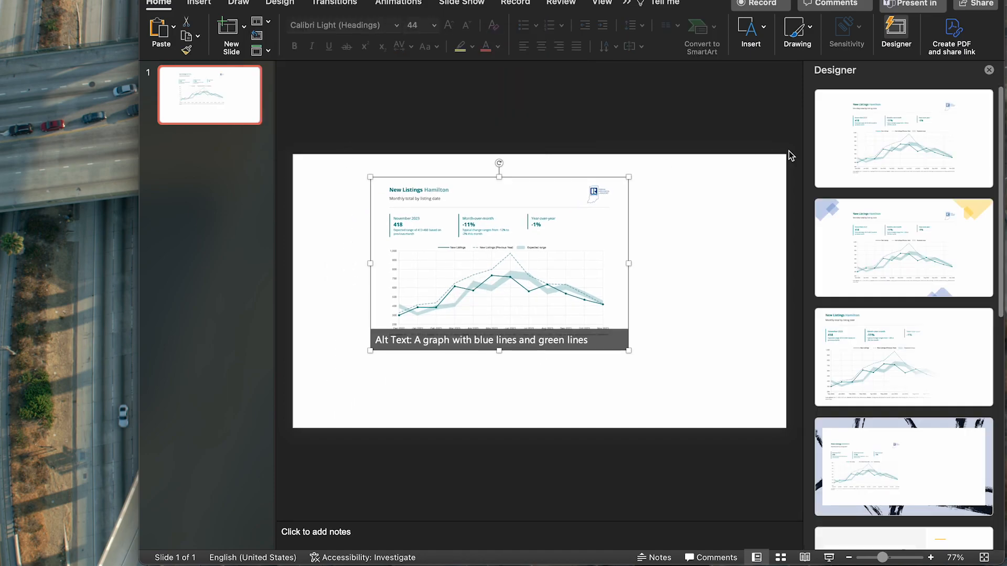
left_click(879, 147)
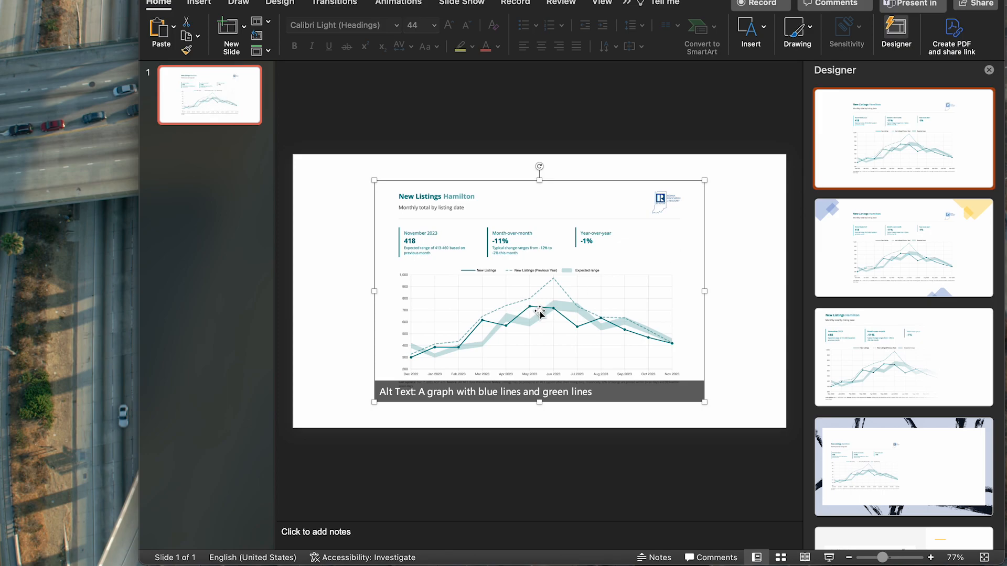
left_click(528, 438)
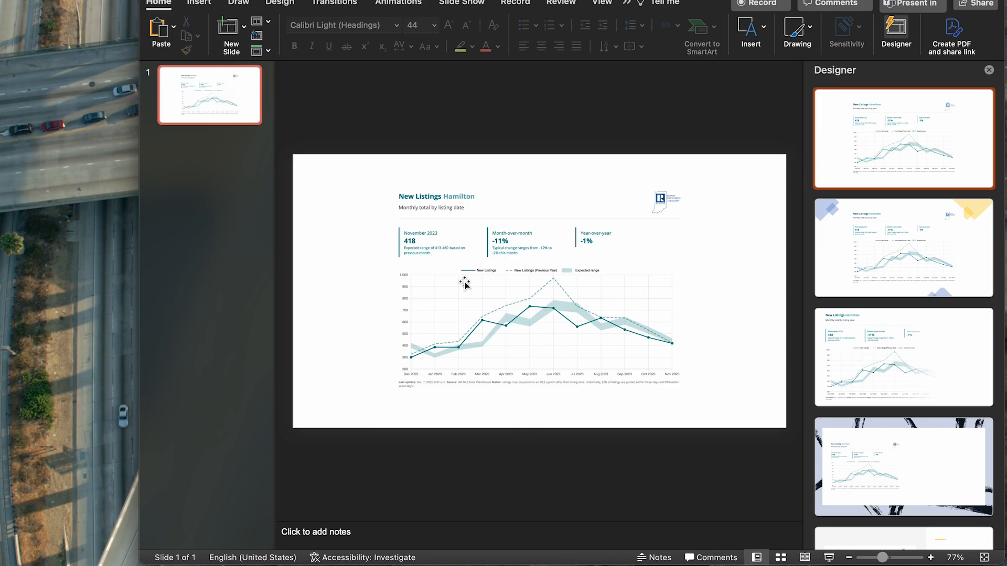
Duplicate slide 1 and replace the copy's chart with the downloaded image "Sales - November 2023 - Hamilton.png"
left_click(190, 96)
key("super+d")
left_click(598, 313)
key("Delete")
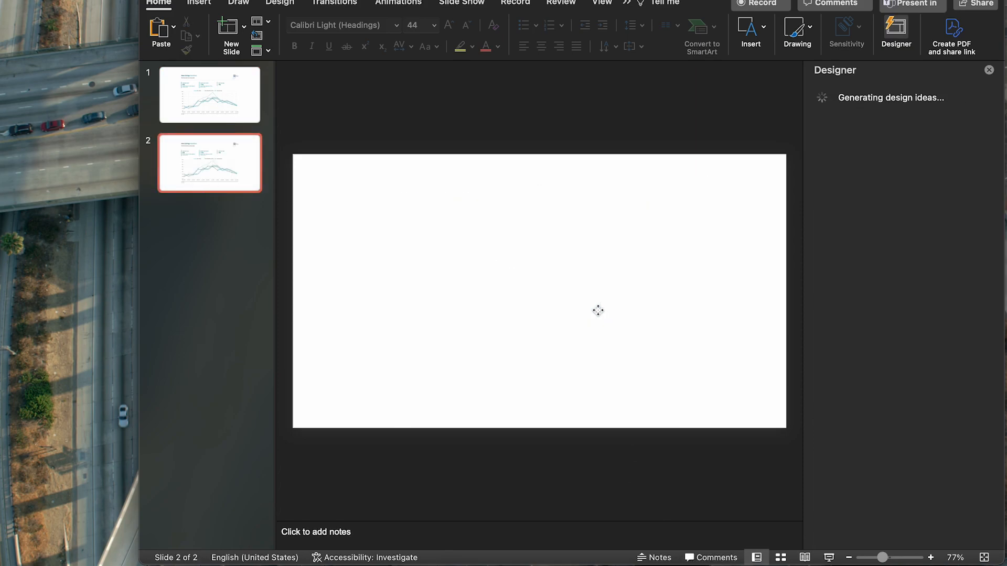
left_click(952, 550)
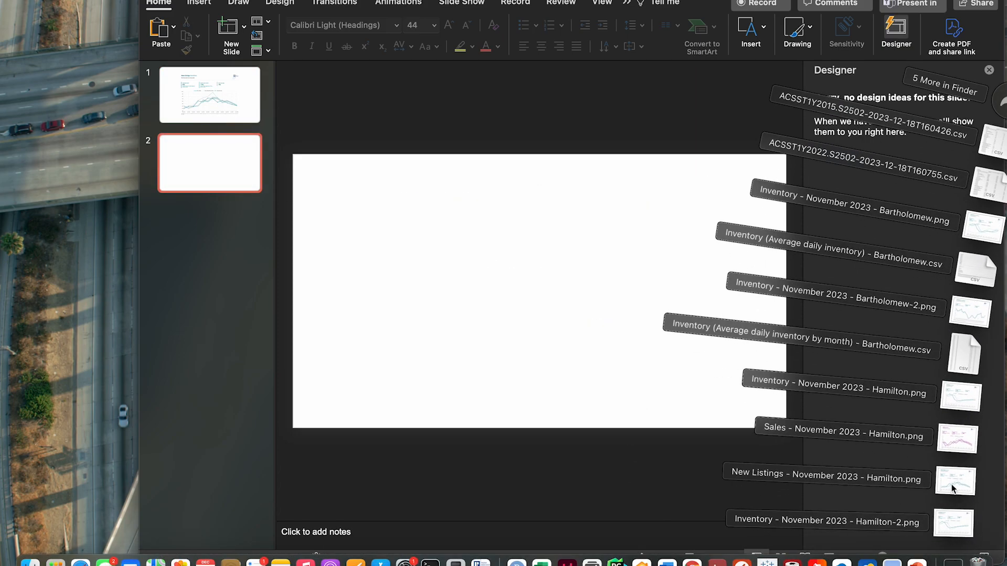
left_click_drag(955, 441, 559, 296)
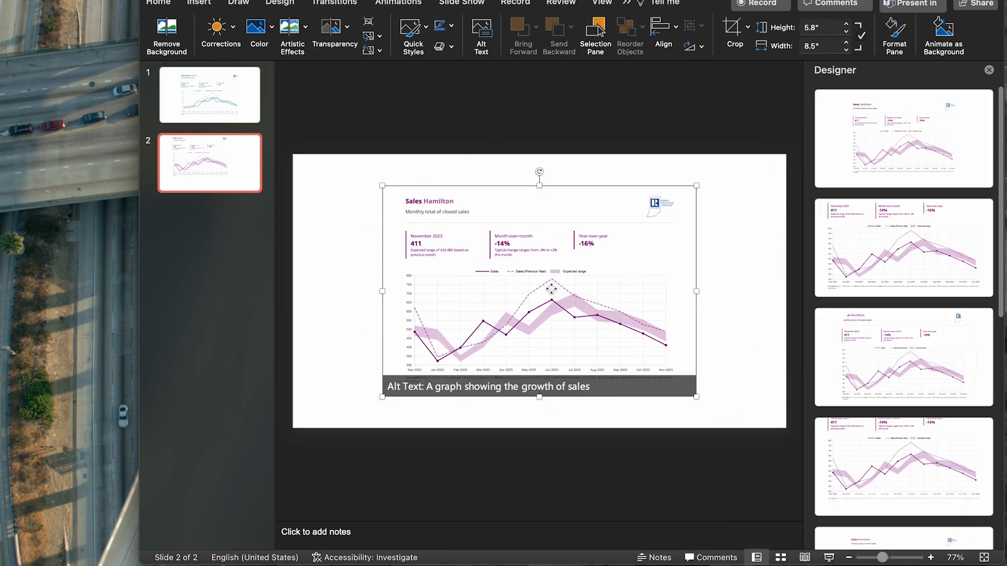
Duplicate slide 2 and replace the copy's Sales chart with the downloaded image "Inventory - November 2023 - Hamilton-2.png"
left_click(202, 175)
key("super+d")
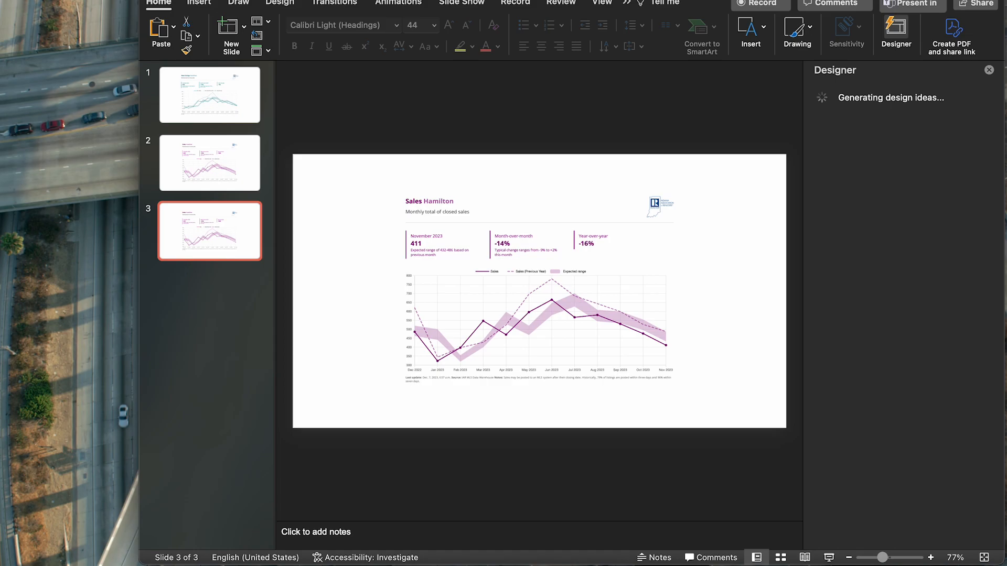
left_click(623, 368)
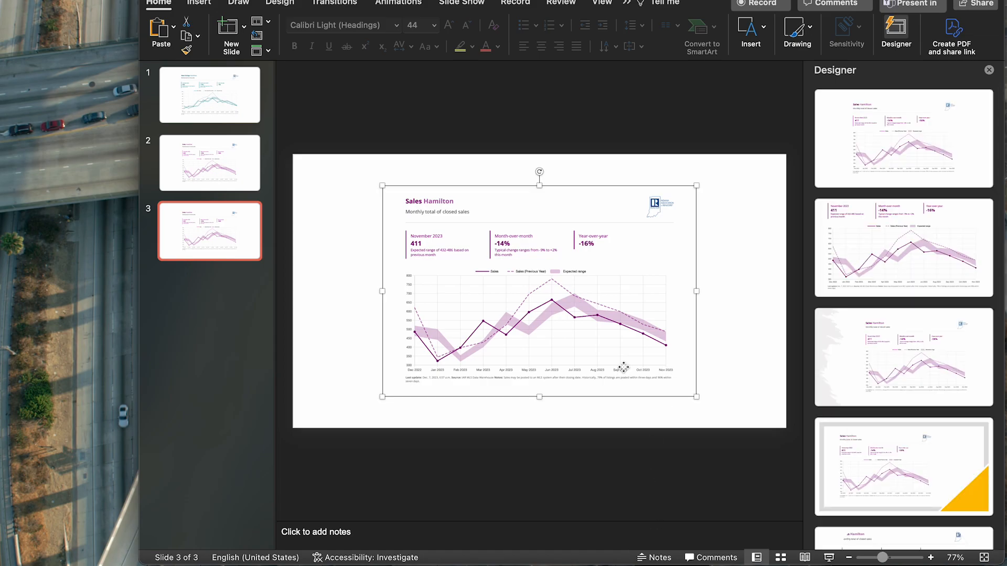
key("Delete")
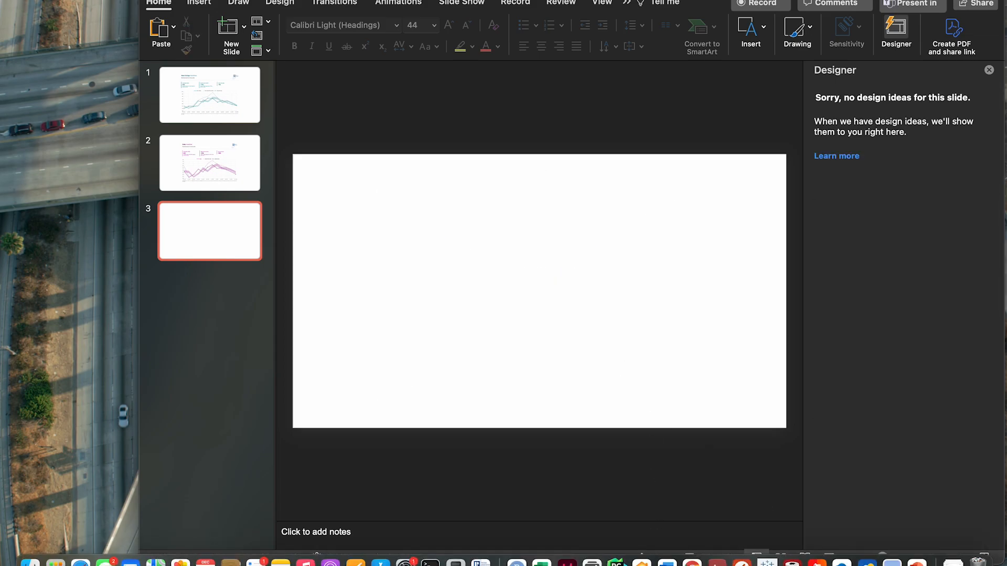
left_click(977, 561)
left_click_drag(950, 517, 575, 288)
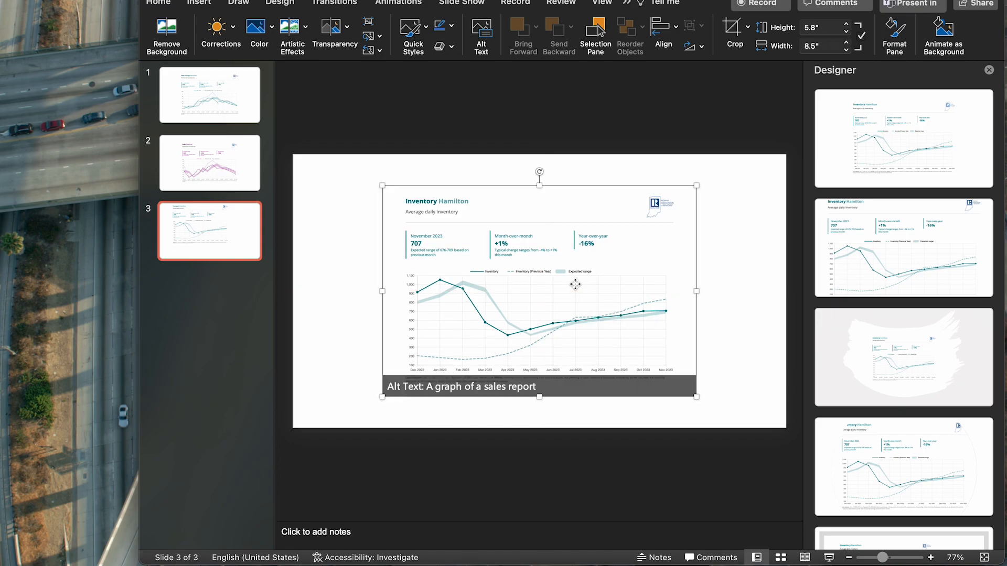
Review the charts on slides 1 through 3 in order
left_click(221, 101)
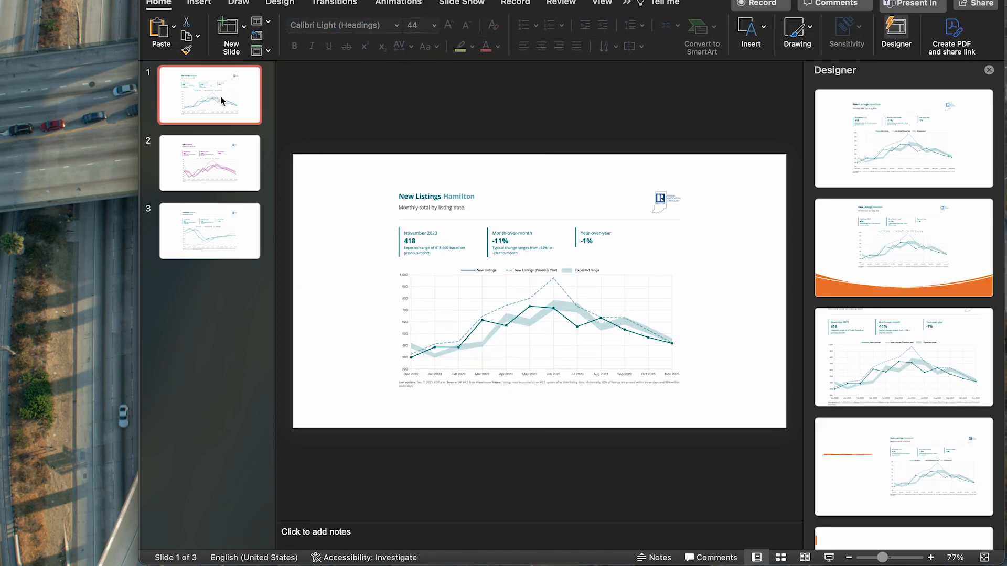
key("Down")
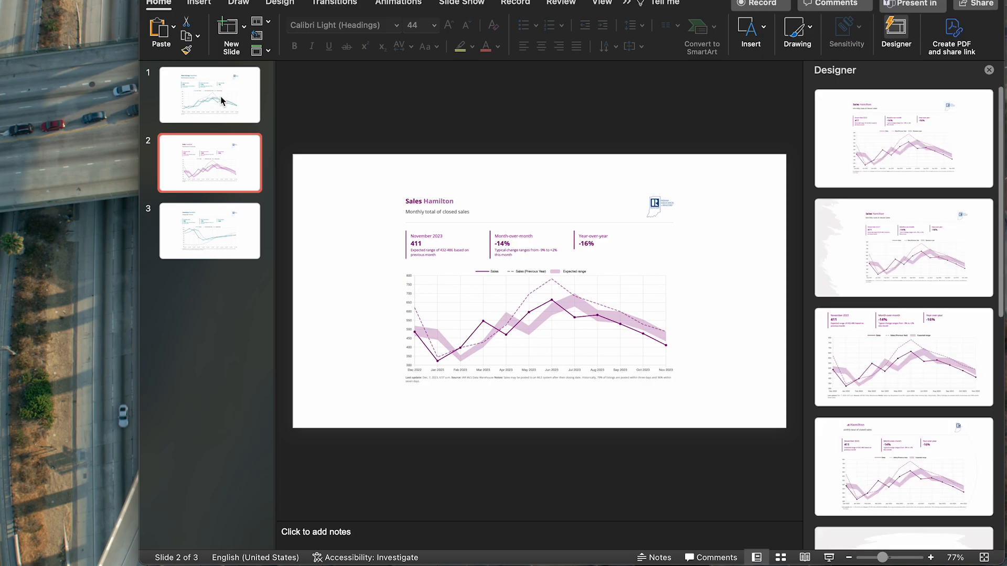
key("Down")
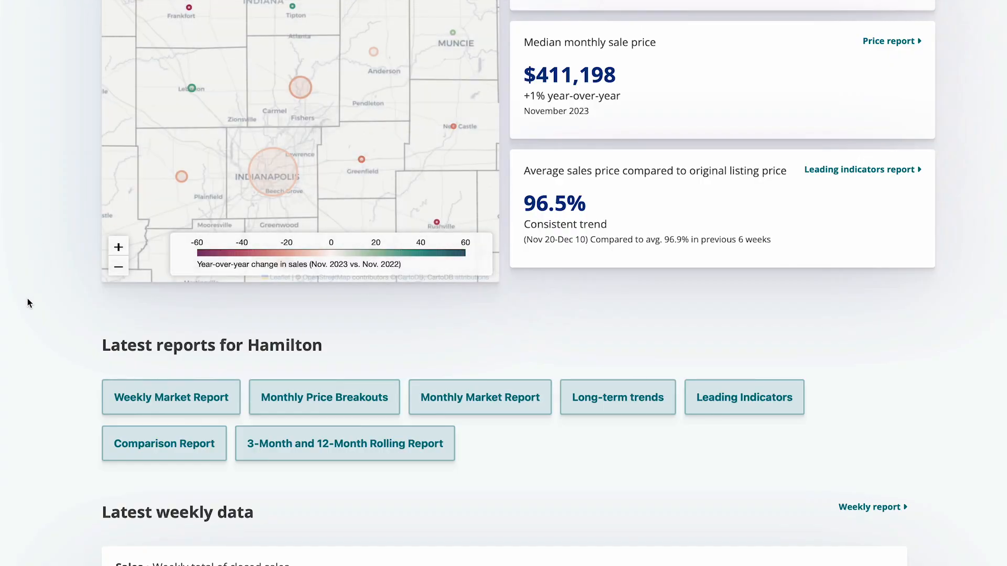
Open Hamilton's Leading Indicators report on the IAR Housing Hub and export the Listing Price Trend chart
left_click(734, 402)
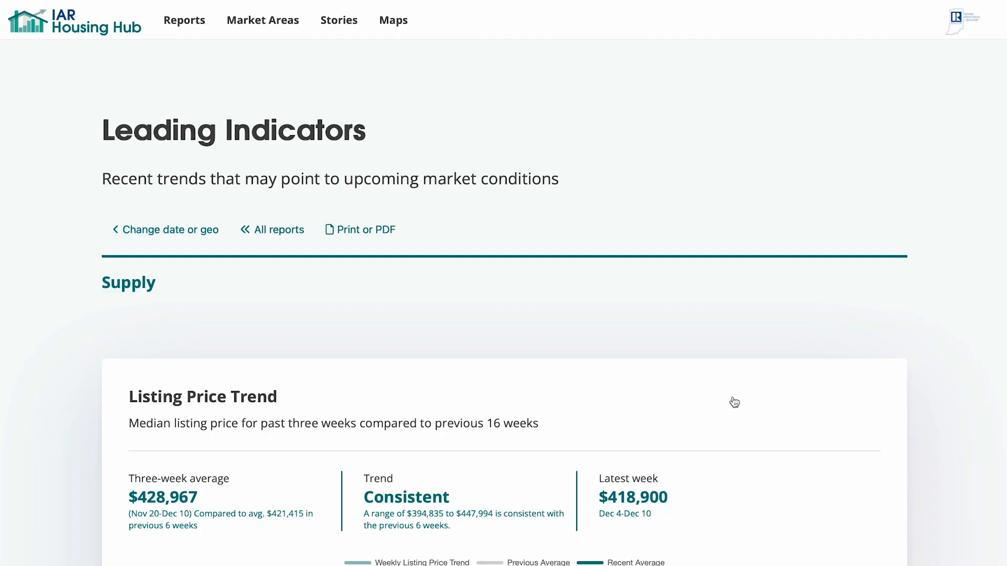
scroll(734, 401, "down", 6)
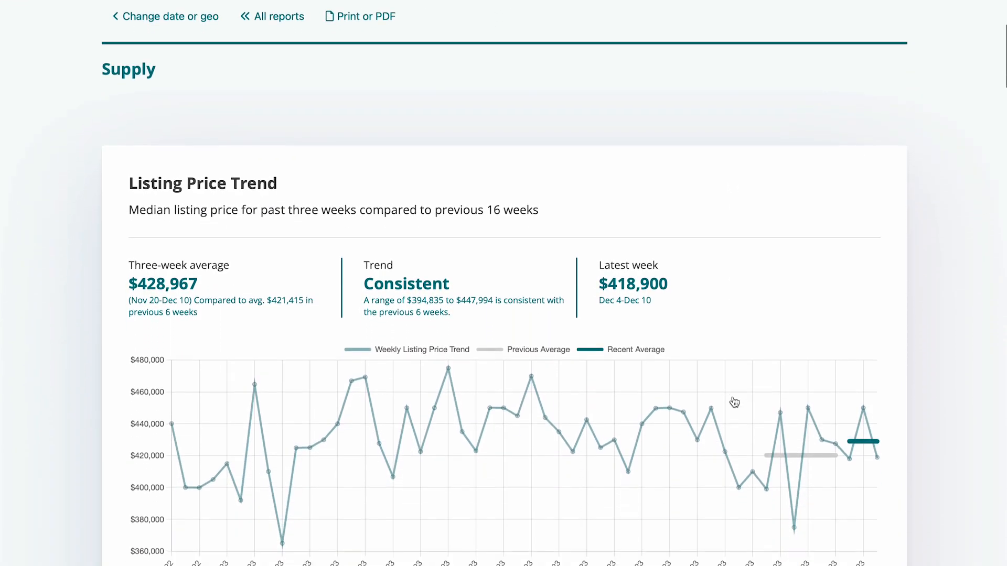
scroll(734, 402, "down", 1)
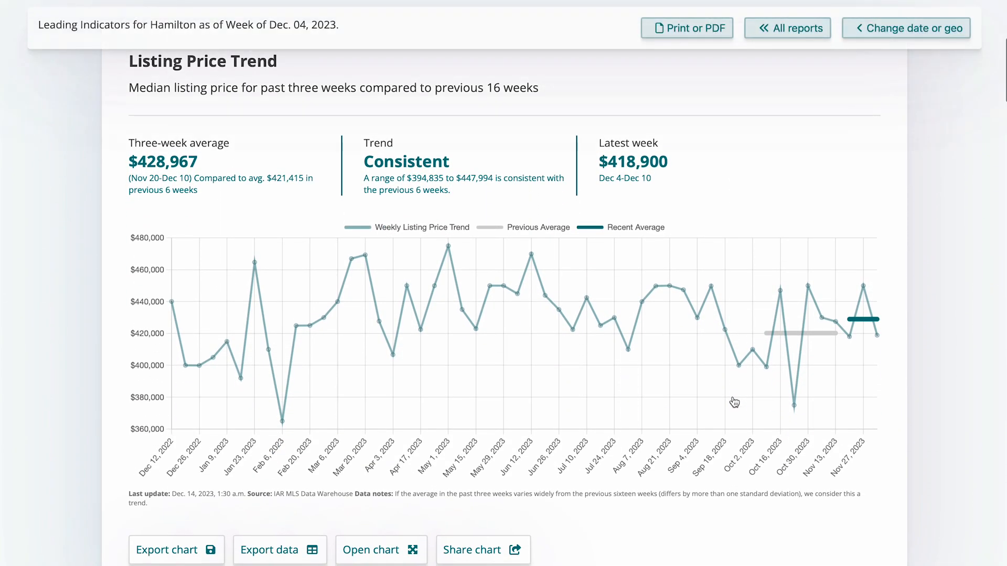
scroll(734, 402, "up", 1)
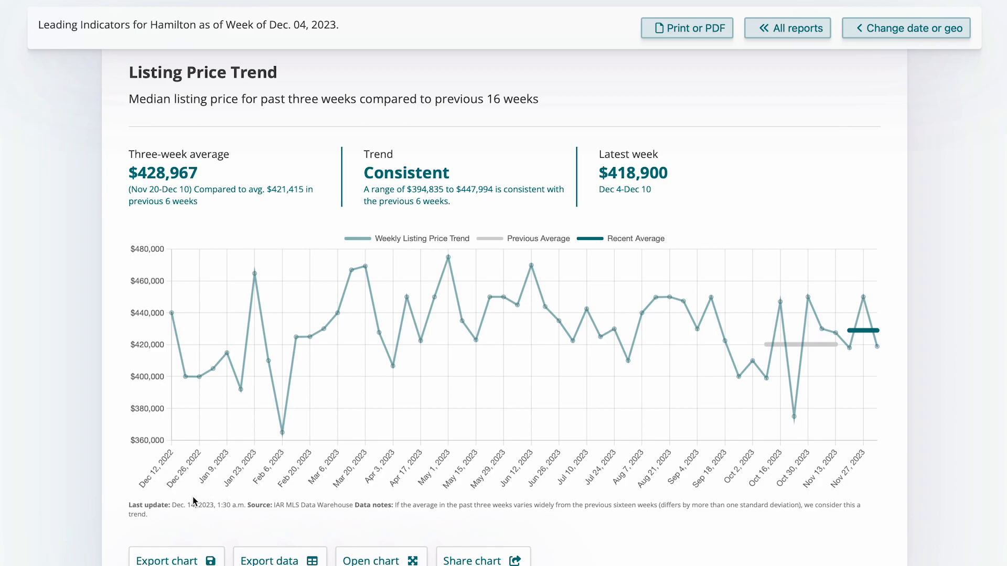
left_click(183, 563)
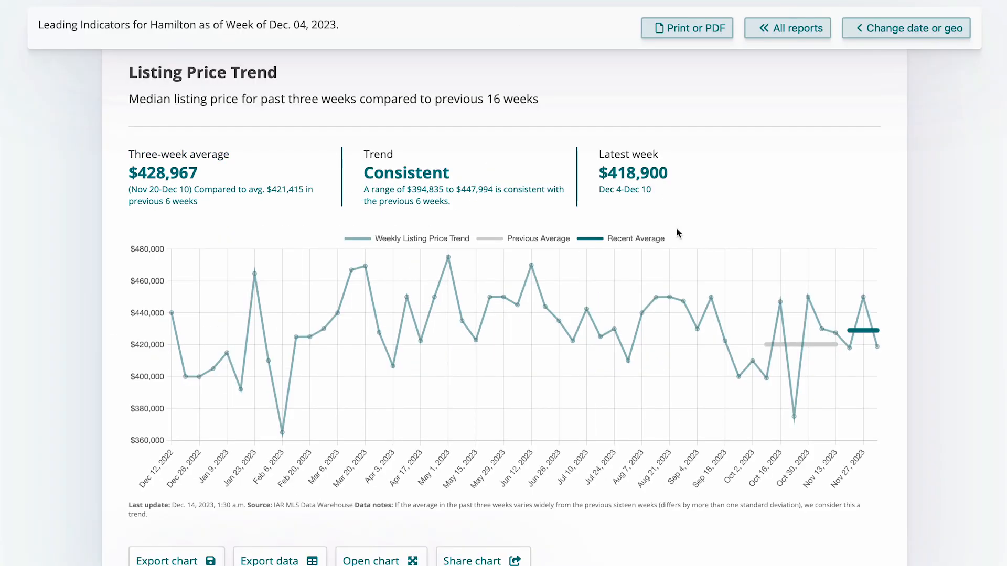
Export the Sales Price as Percentage of Asking Price chart from the Leading Indicators report, then return to the PowerPoint presentation
scroll(676, 233, "down", 20)
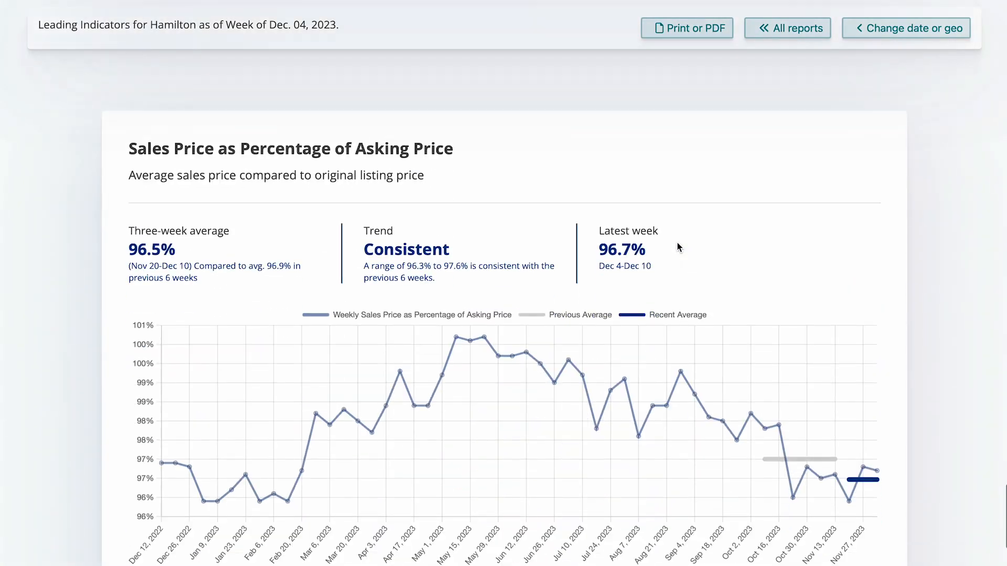
scroll(677, 242, "up", 2)
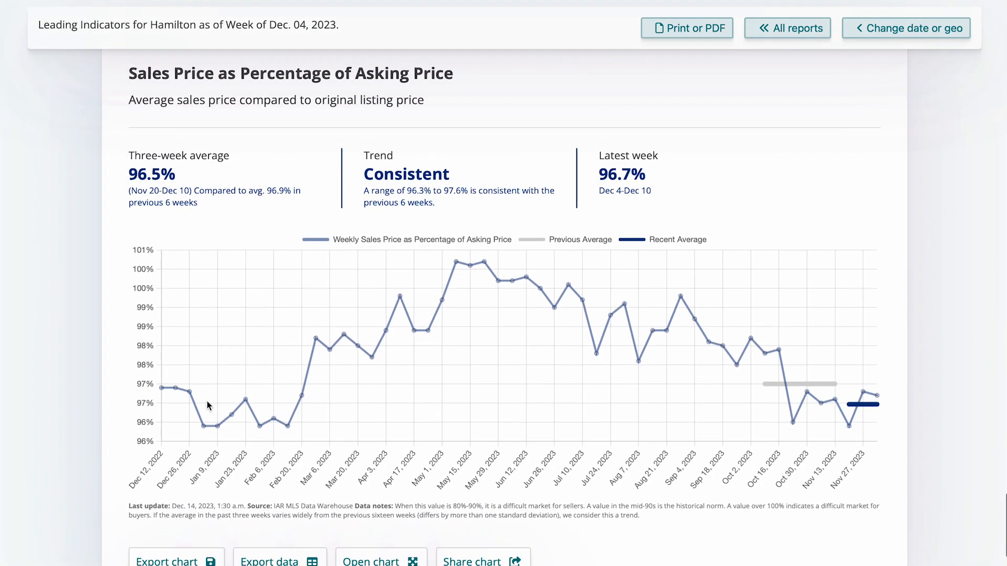
left_click(167, 563)
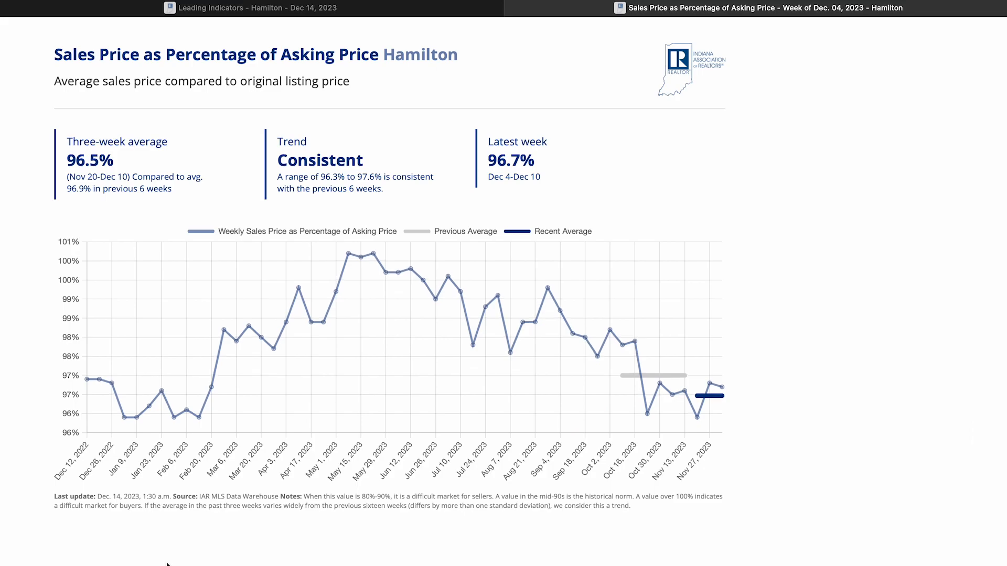
left_click(512, 9)
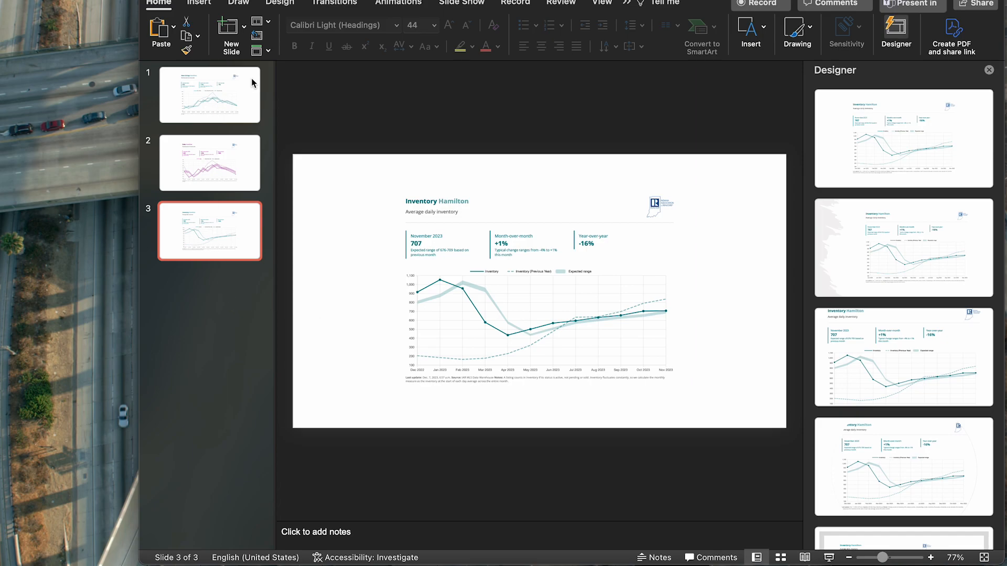
Add a blank slide 4 and place the downloaded image "Listing Price Trend - Week of Dec. 04, 2023 - Hamilton.png" on it
left_click(227, 26)
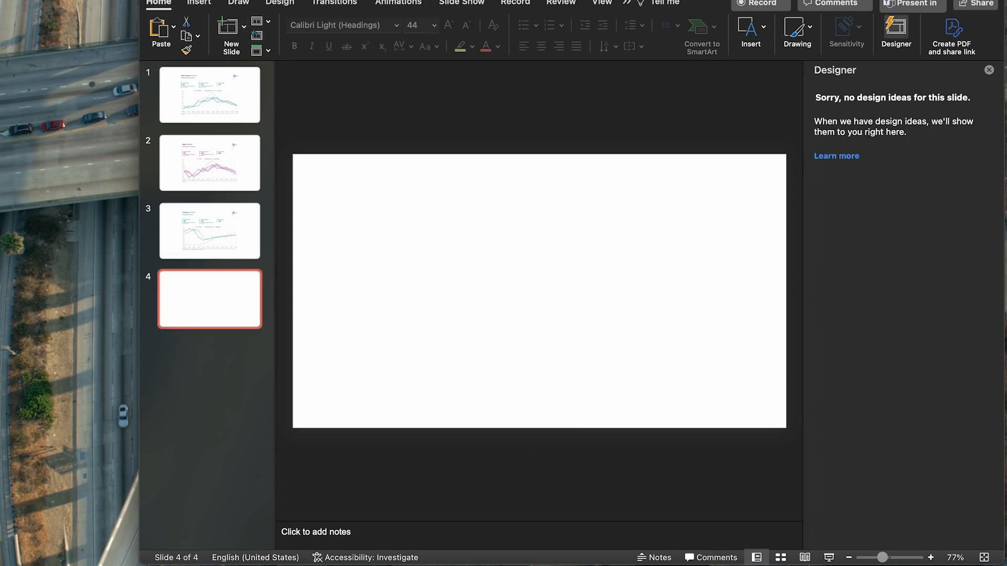
left_click(953, 558)
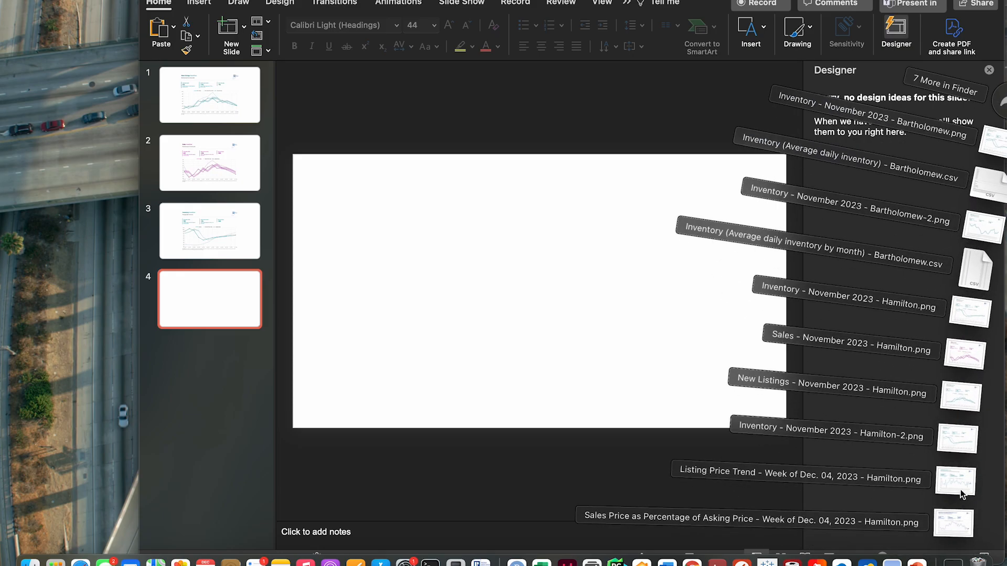
left_click_drag(961, 488, 475, 282)
Enlarge the Listing Price Trend chart on slide 4 to about 7.49" high by 10.98" wide and centre it
left_click_drag(607, 363, 698, 425)
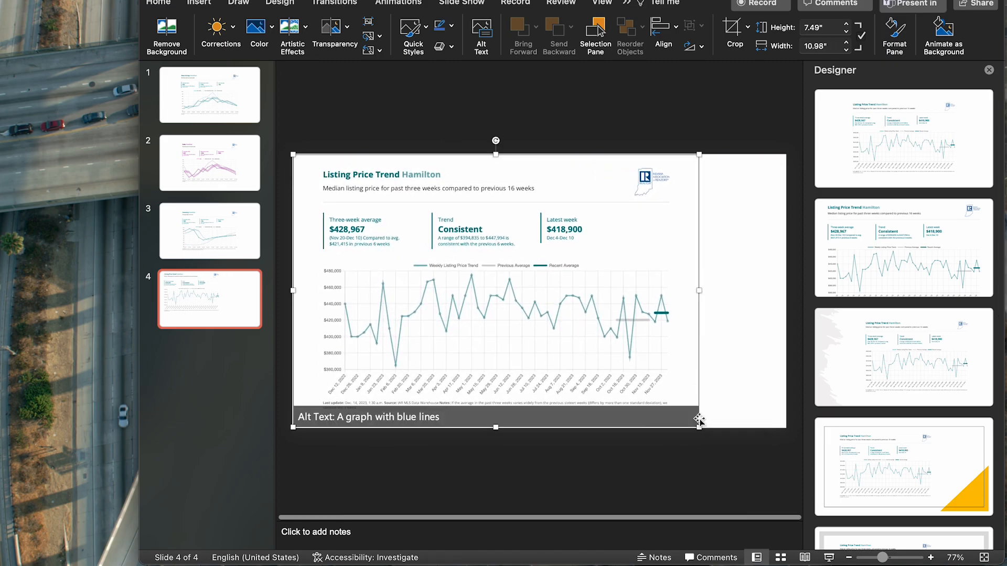
left_click_drag(626, 351, 670, 353)
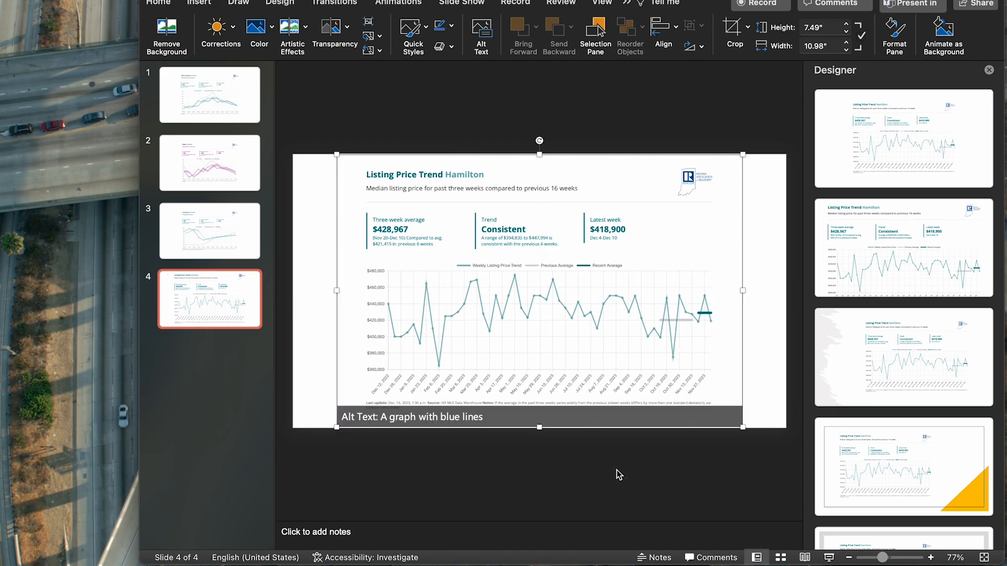
left_click(618, 474)
left_click(698, 392)
Duplicate slide 4 and delete the Listing Price Trend chart from the copy
left_click(207, 293)
key("super+d")
left_click(468, 281)
key("Delete")
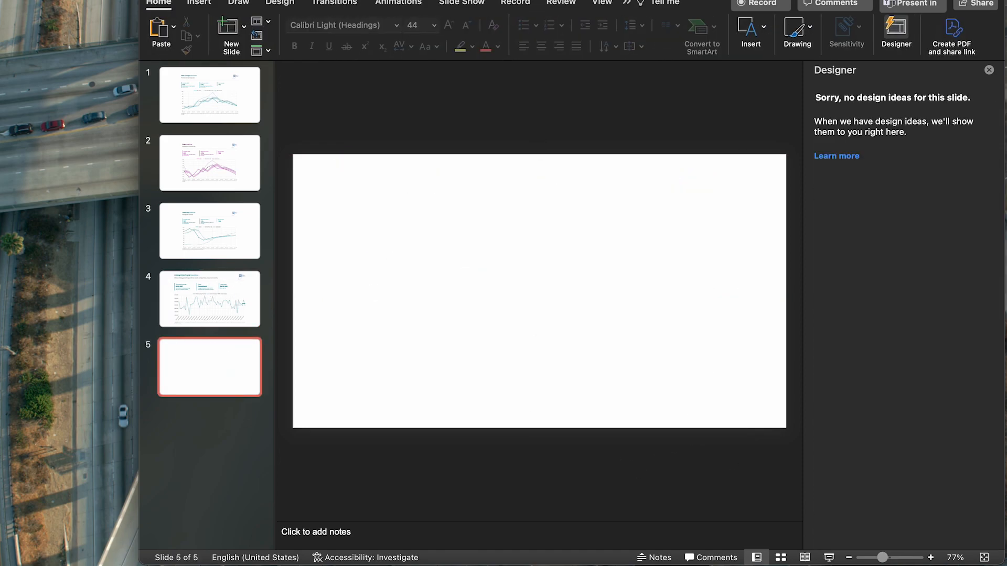
Place "Sales Price as Percentage of Asking Price - Week of Dec. 04, 2023 - Hamilton.png" on slide 5, enlarged to about 7.5" by 11" and centred
left_click(952, 560)
left_click_drag(950, 535, 521, 317)
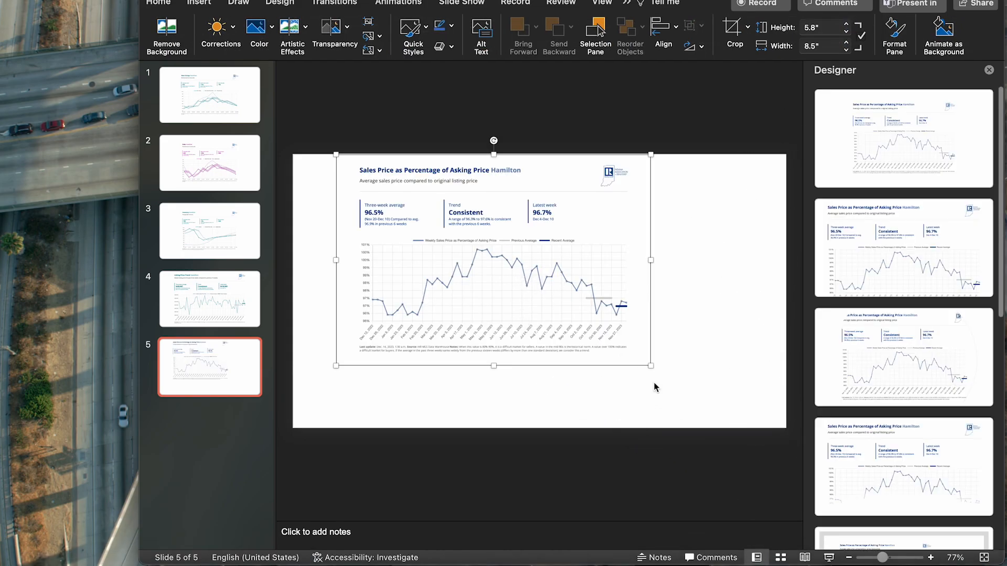
left_click_drag(651, 365, 726, 426)
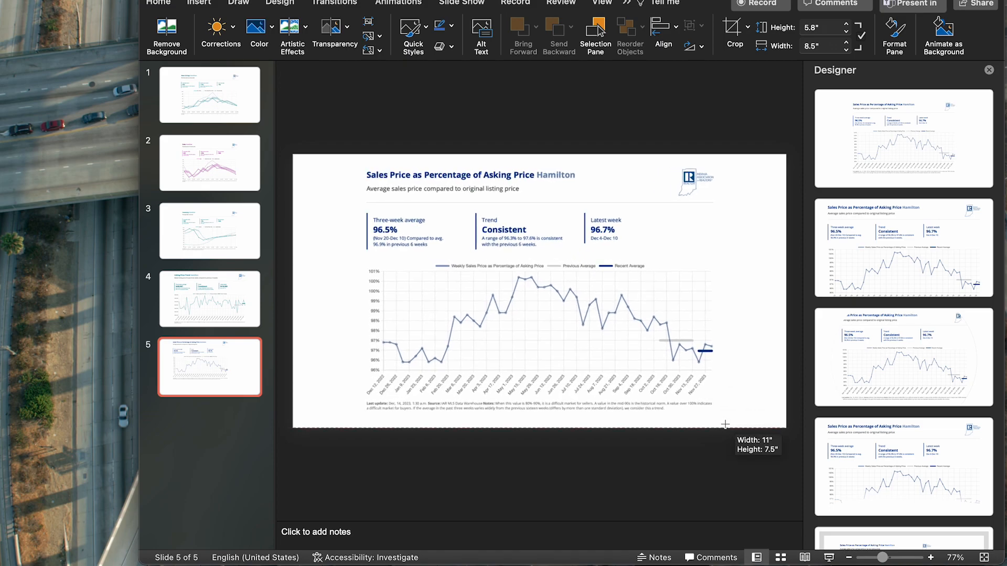
mouse_move(666, 359)
left_mouse_down()
mouse_move(646, 354)
mouse_move(658, 355)
left_mouse_up()
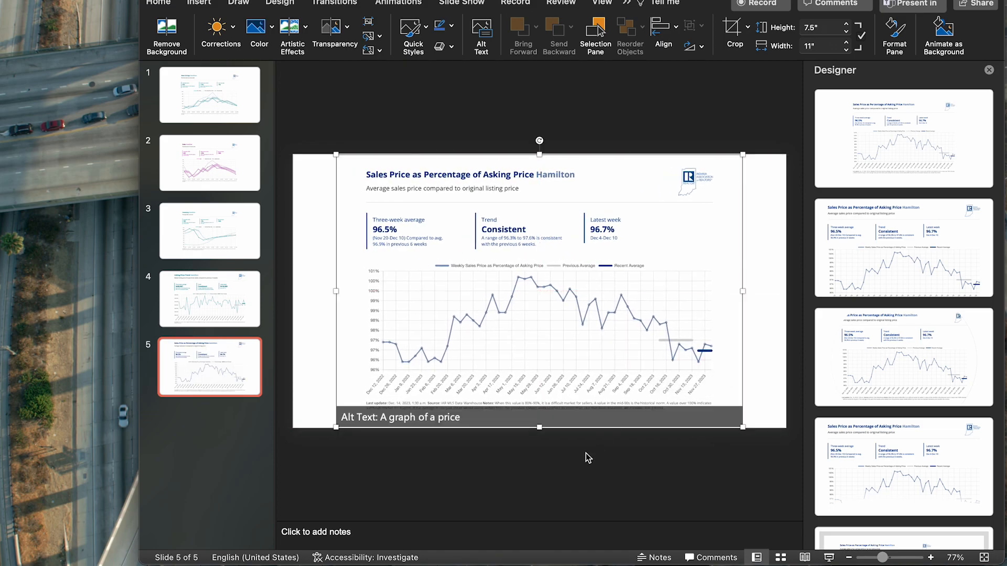
left_click(585, 453)
Preview slides 4 and 5 in a full-screen slide show starting from slide 4, then return to editing
left_click(226, 307)
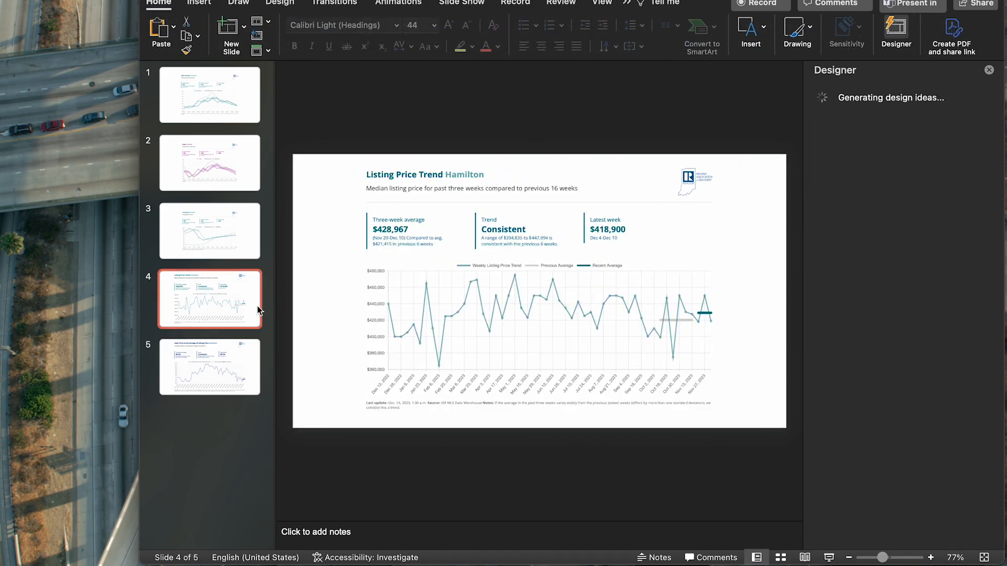
left_click(829, 557)
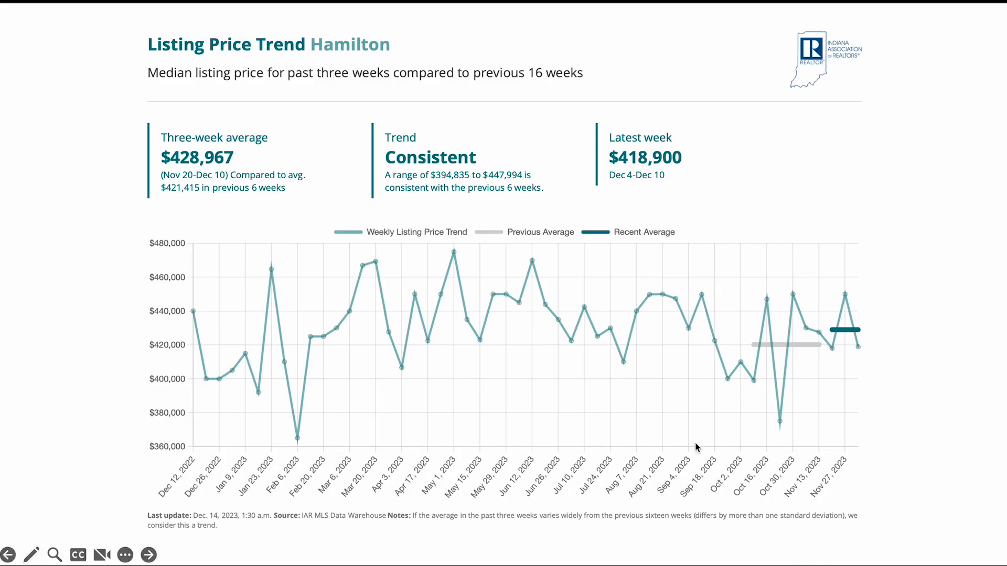
key("Right")
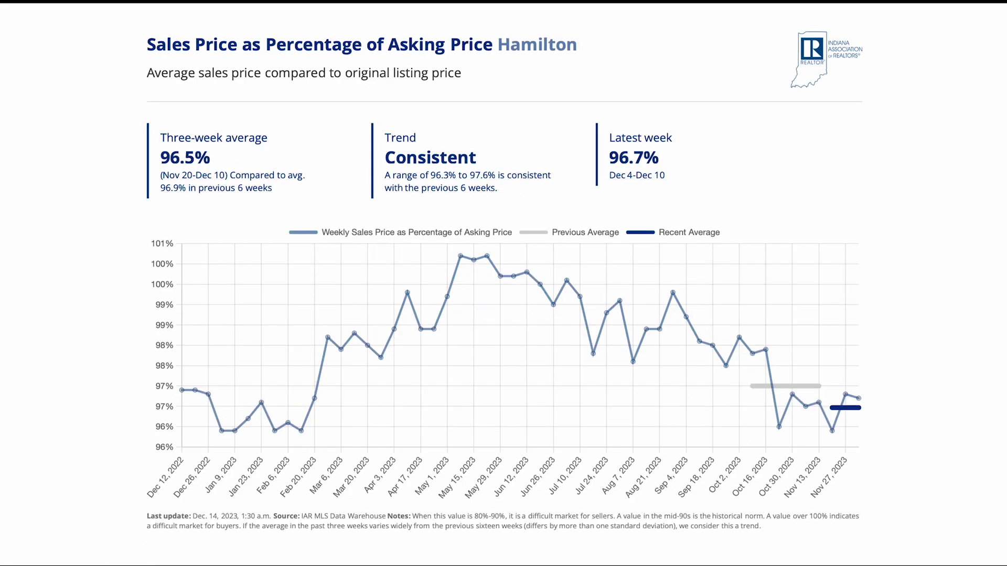
key("Left")
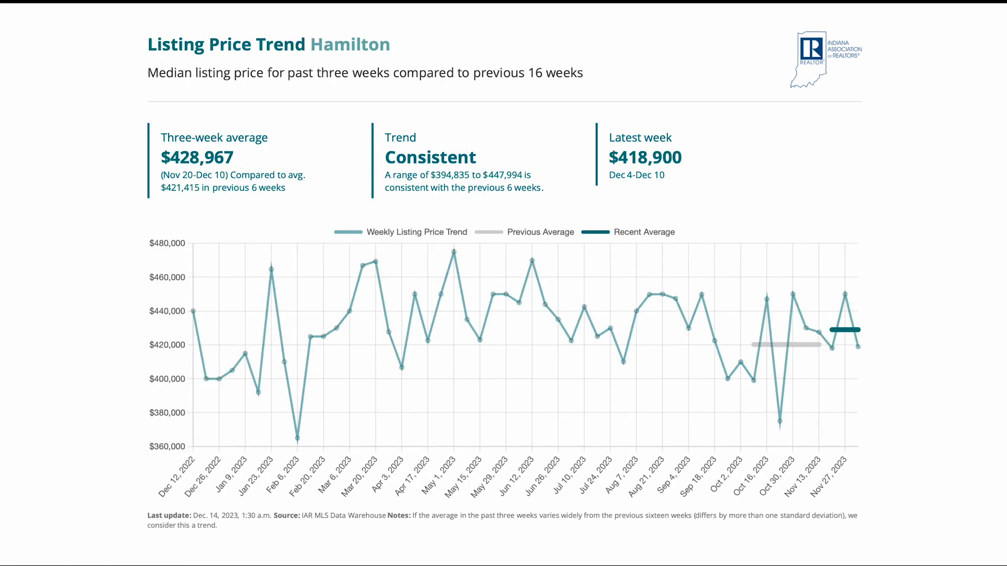
key("Escape")
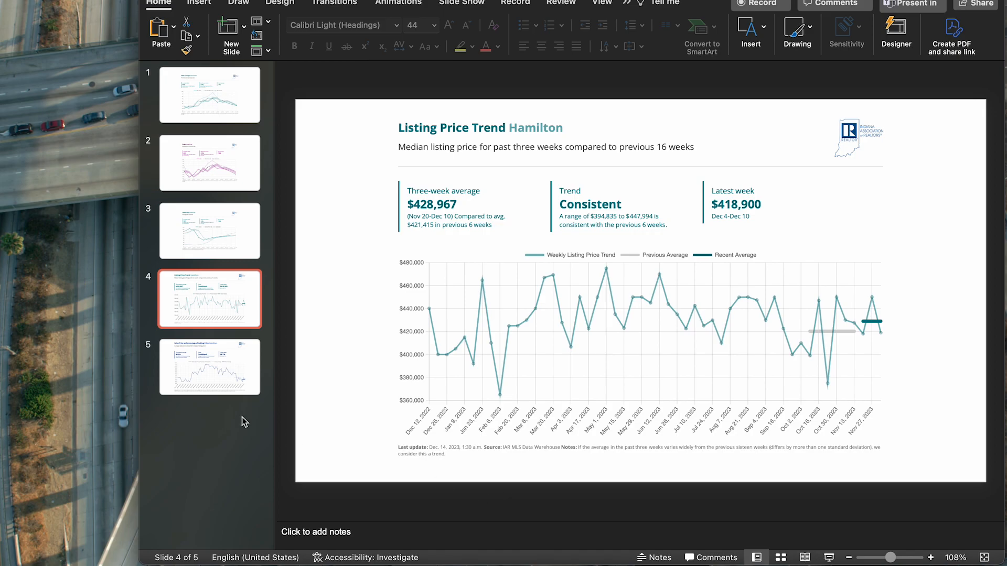
Switch to the Leading Indicators report in the browser, export the Days on Market chart, and return to the PowerPoint presentation
key("ctrl+Left")
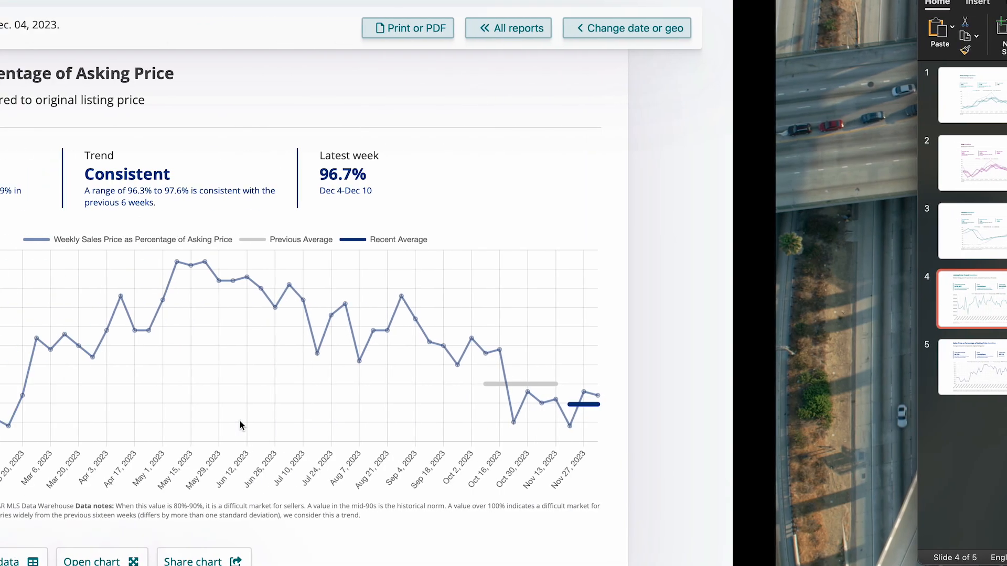
scroll(295, 405, "down", 5)
scroll(296, 405, "up", 10)
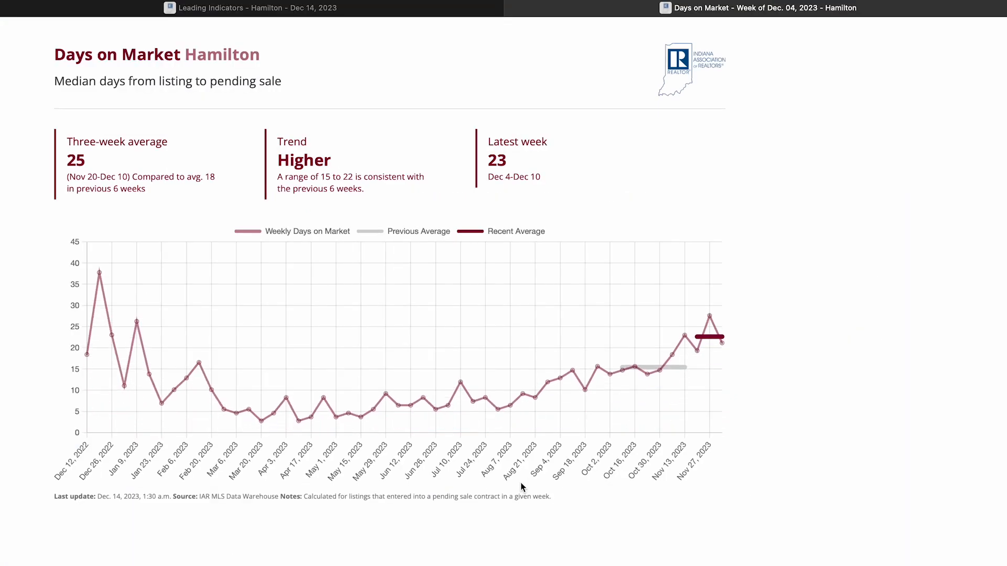
key("ctrl+Right")
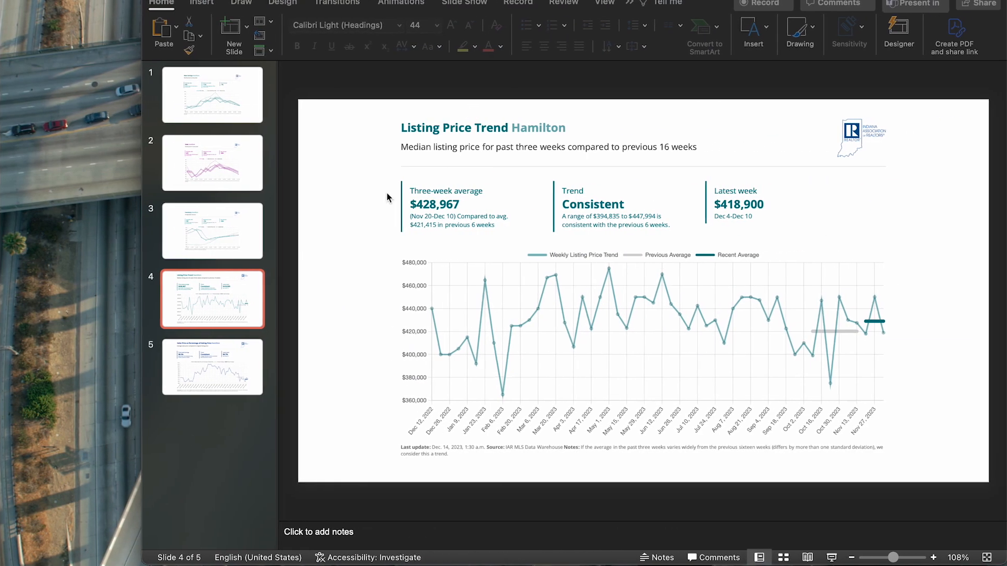
Duplicate slide 5 and delete the Sales Price as Percentage of Asking Price chart from the copy
left_click(218, 379)
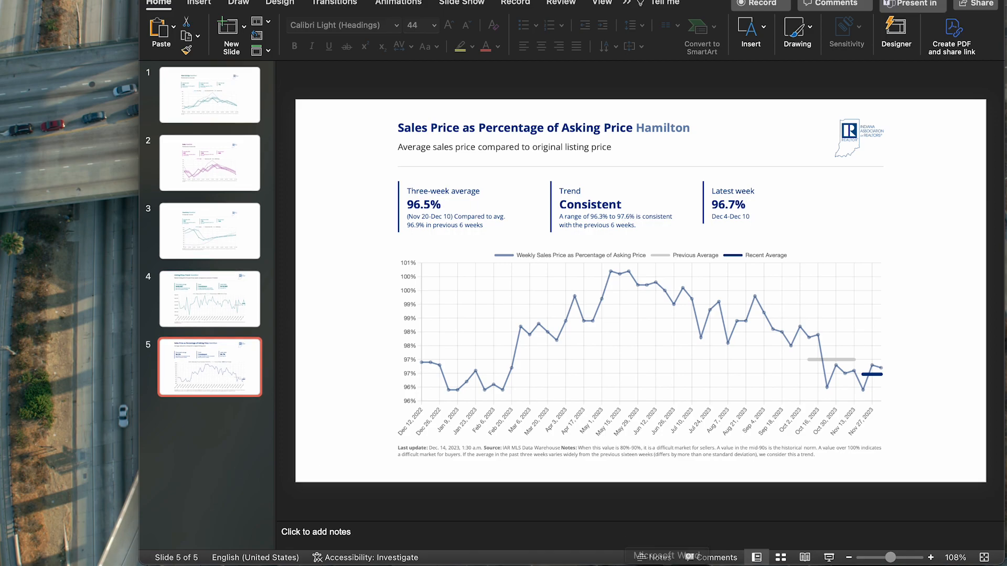
mouse_move(667, 565)
key("super+shift+d")
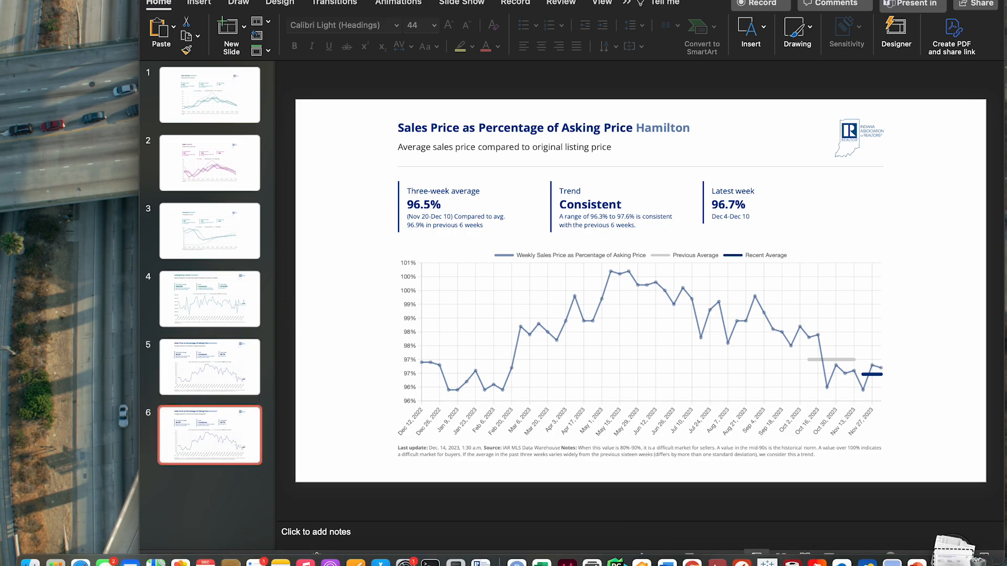
left_click(961, 538)
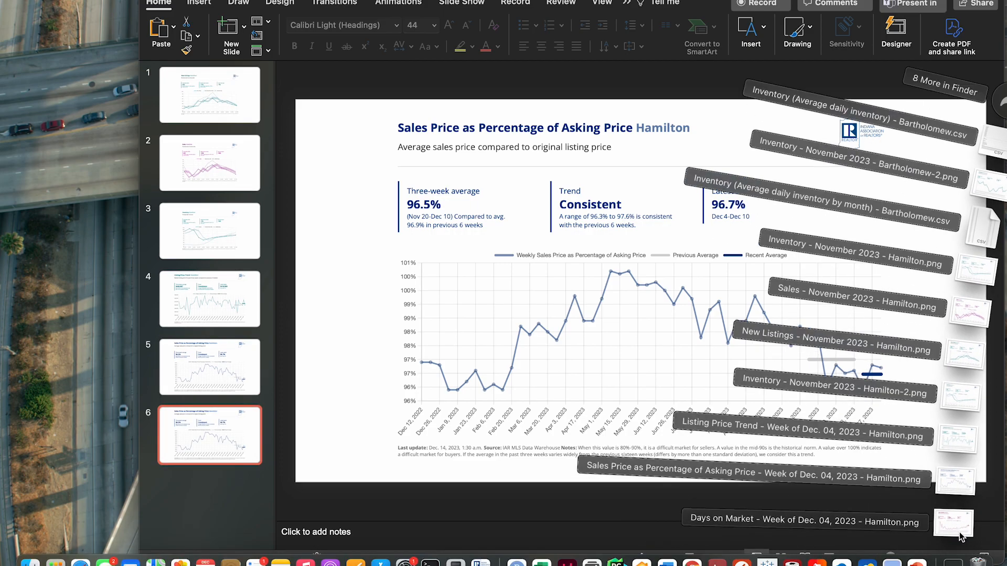
left_click(572, 378)
key("Delete")
Place "Days on Market - Week of Dec. 04, 2023 - Hamilton.png" on slide 6, enlarged to about 7.5" by 11.19", and dismiss the design ideas
mouse_move(915, 563)
left_click(953, 561)
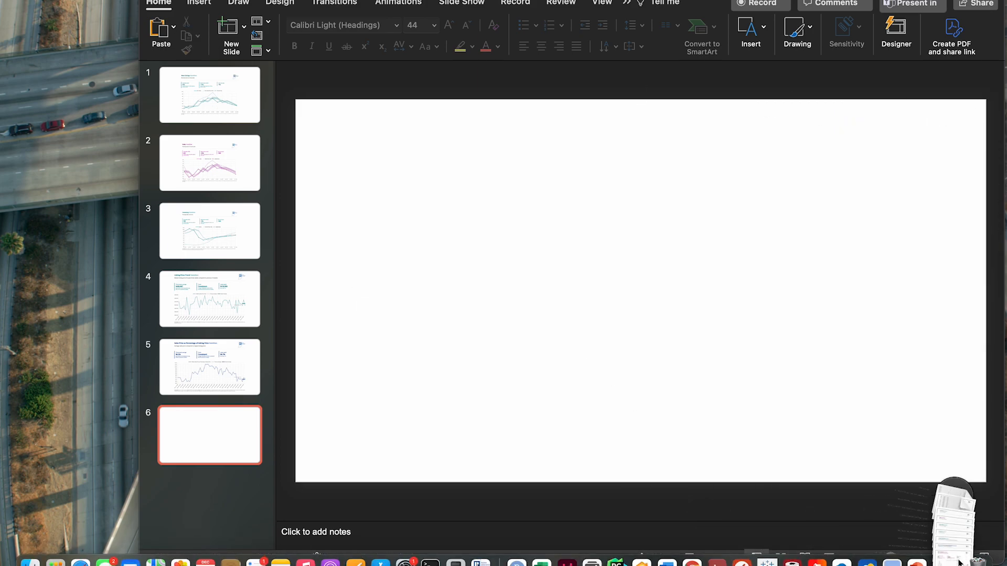
left_click_drag(958, 536, 541, 275)
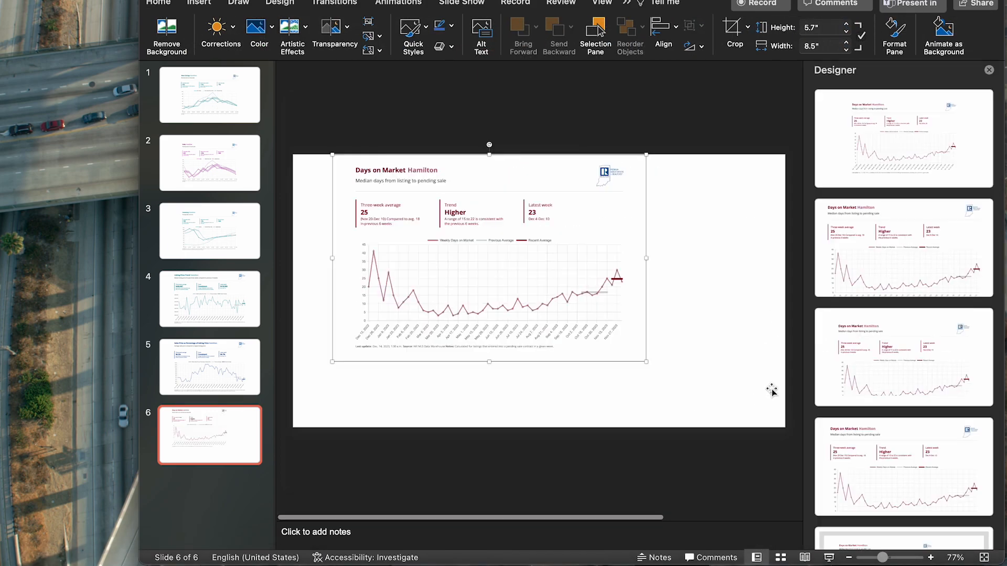
left_click_drag(647, 362, 727, 434)
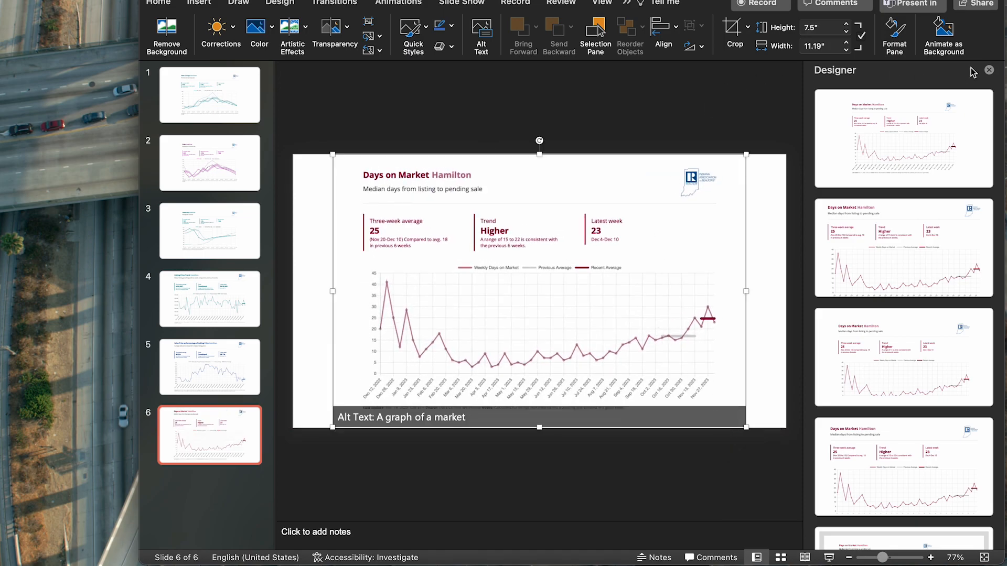
left_click(989, 70)
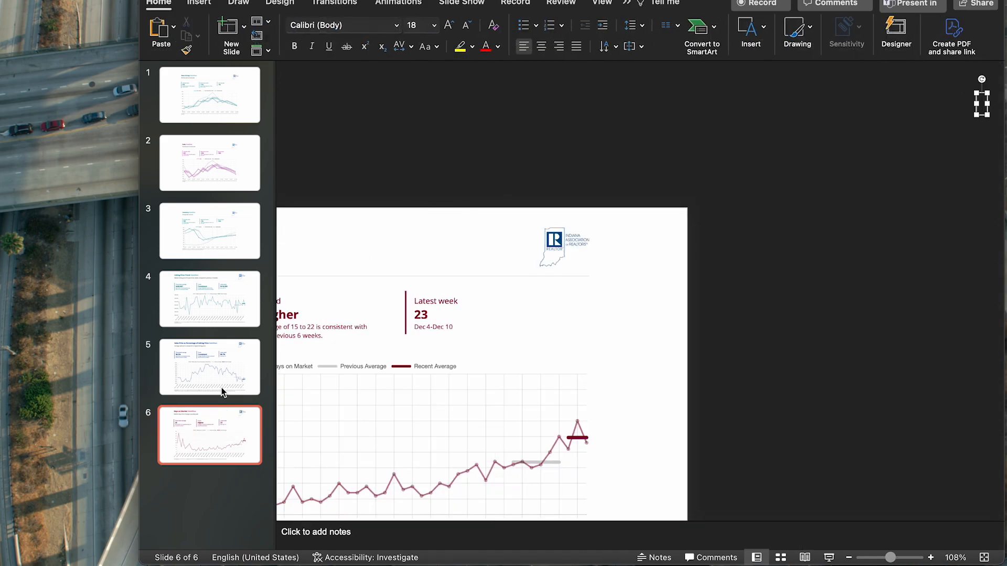
Switch from PowerPoint to the Leading Indicators report in the browser and open the IAR Housing Hub Maps page
left_click(224, 424)
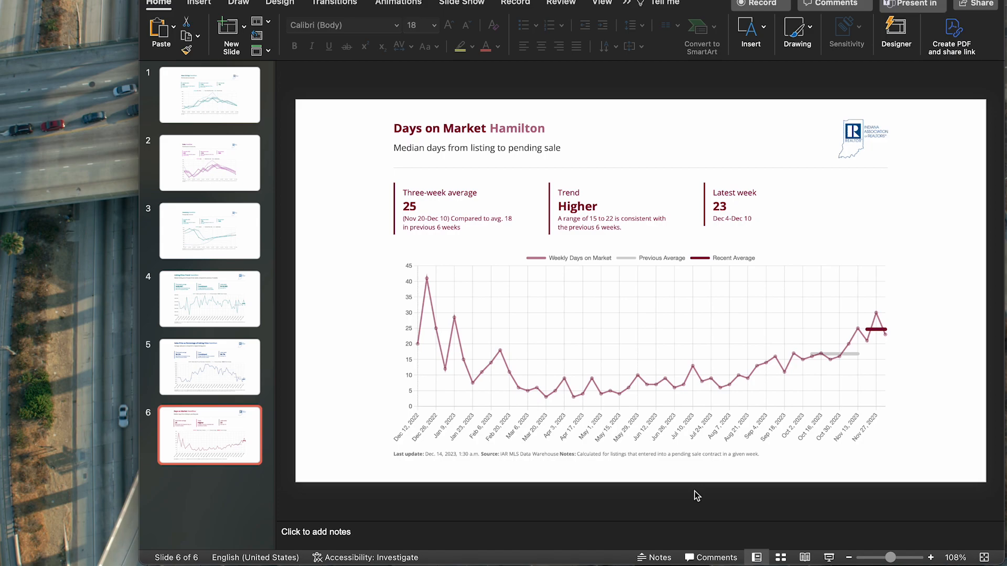
key("ctrl+Left")
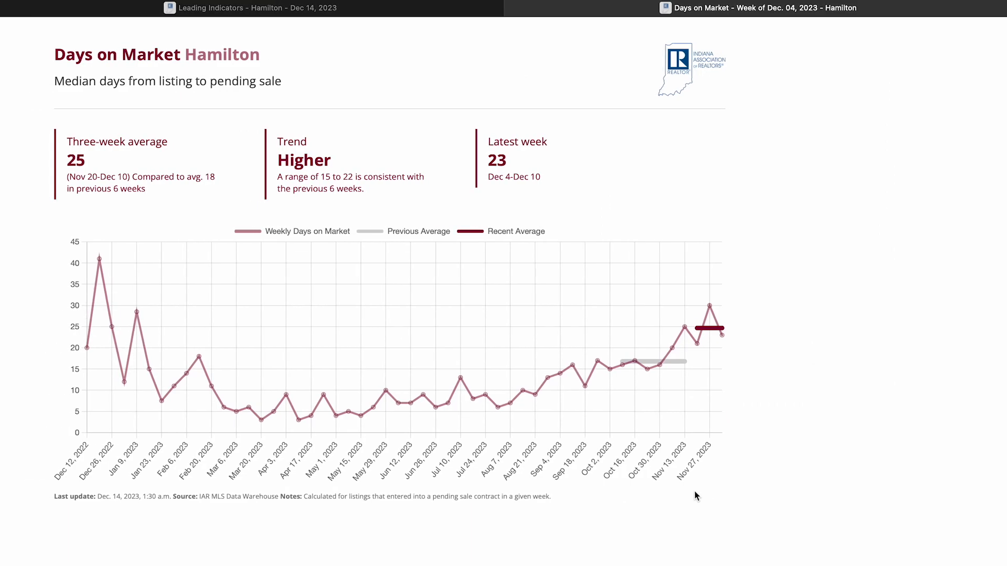
left_click(513, 8)
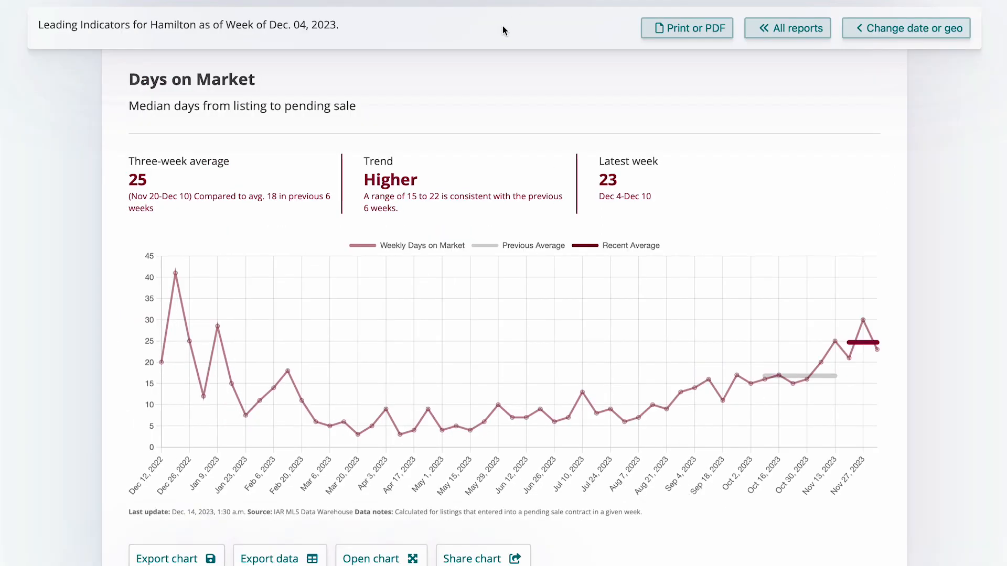
key("Home")
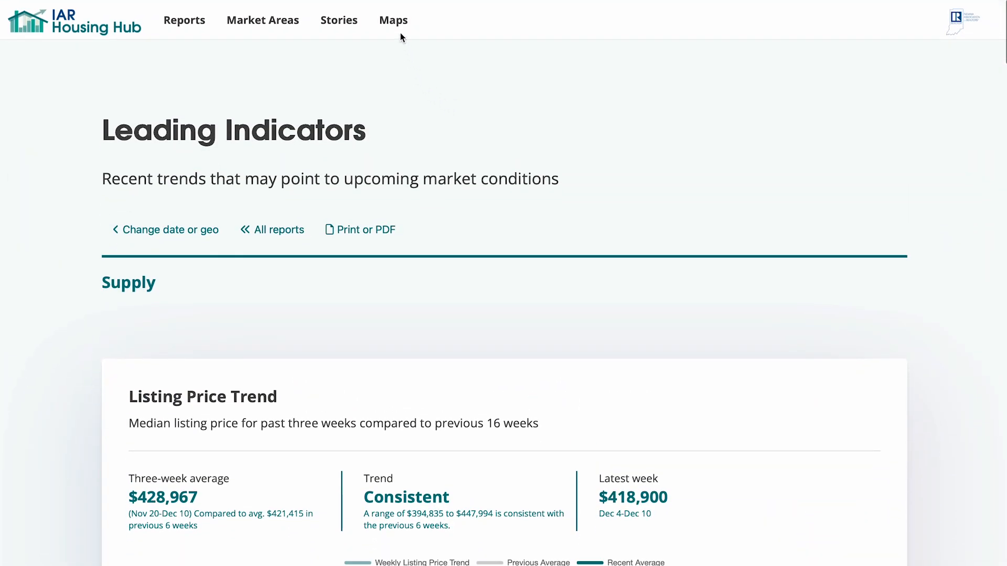
left_click(393, 21)
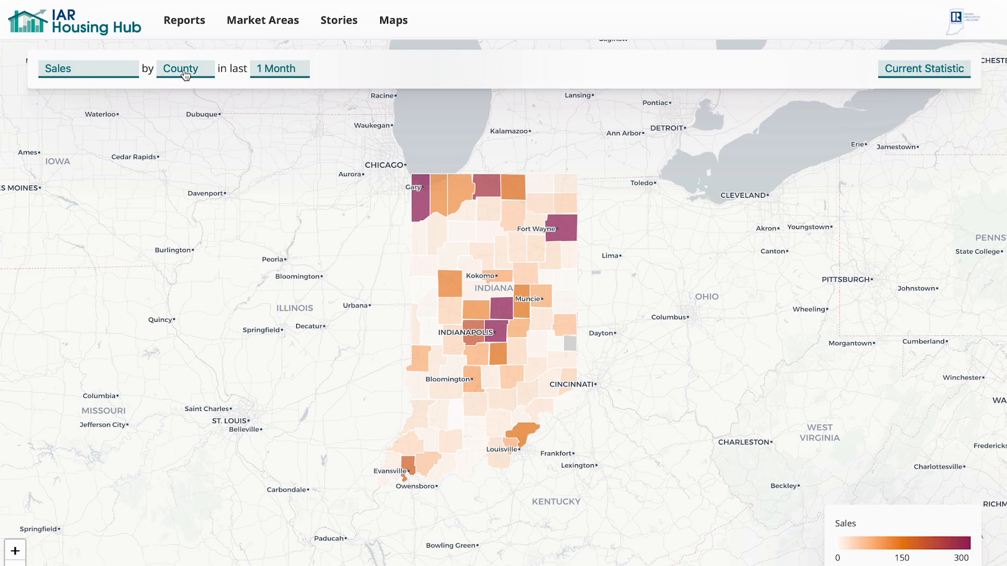
Set the map to show Listings by ZIP Code in the last 3 Months
left_click(126, 77)
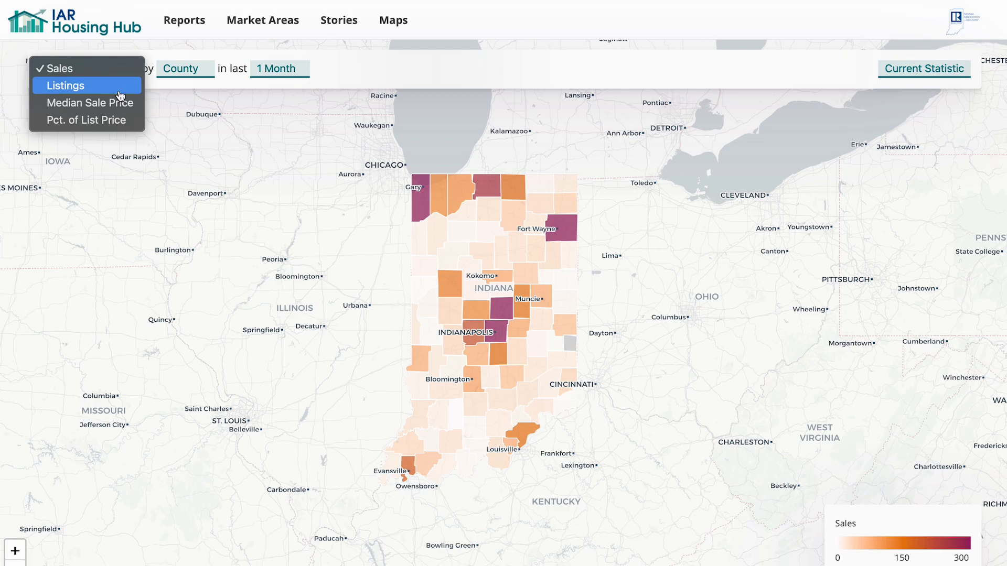
left_click(120, 92)
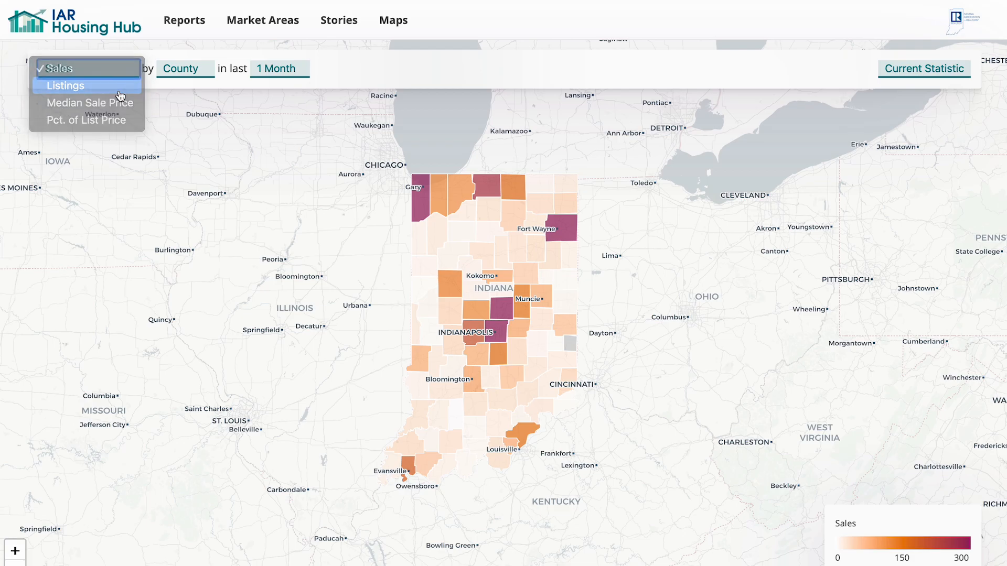
left_click(183, 74)
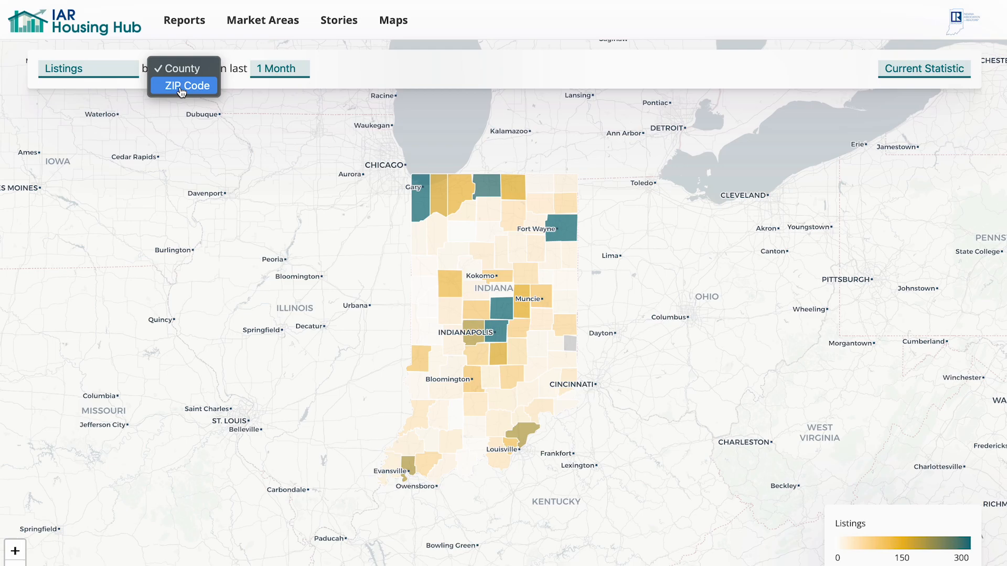
left_click(182, 87)
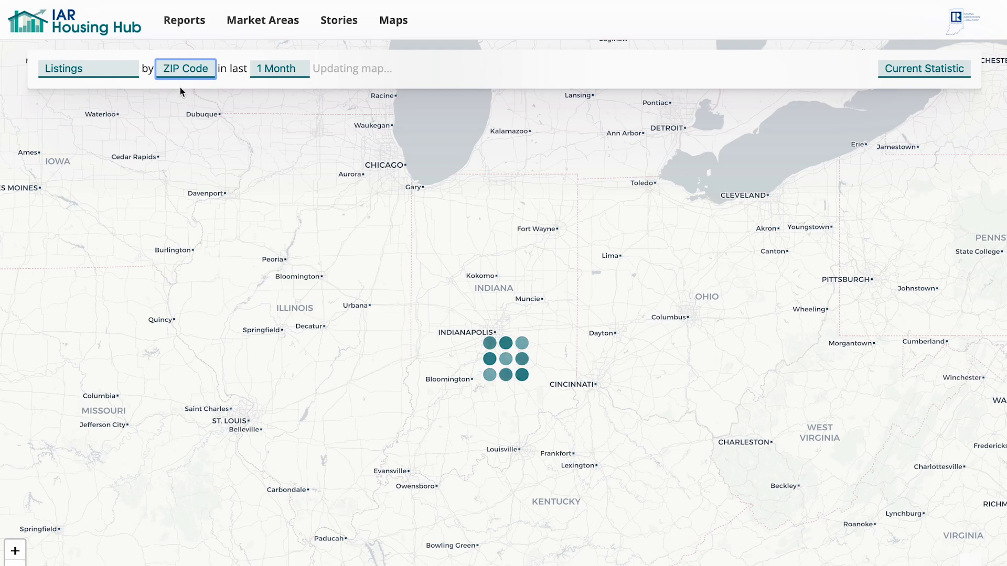
left_click(266, 76)
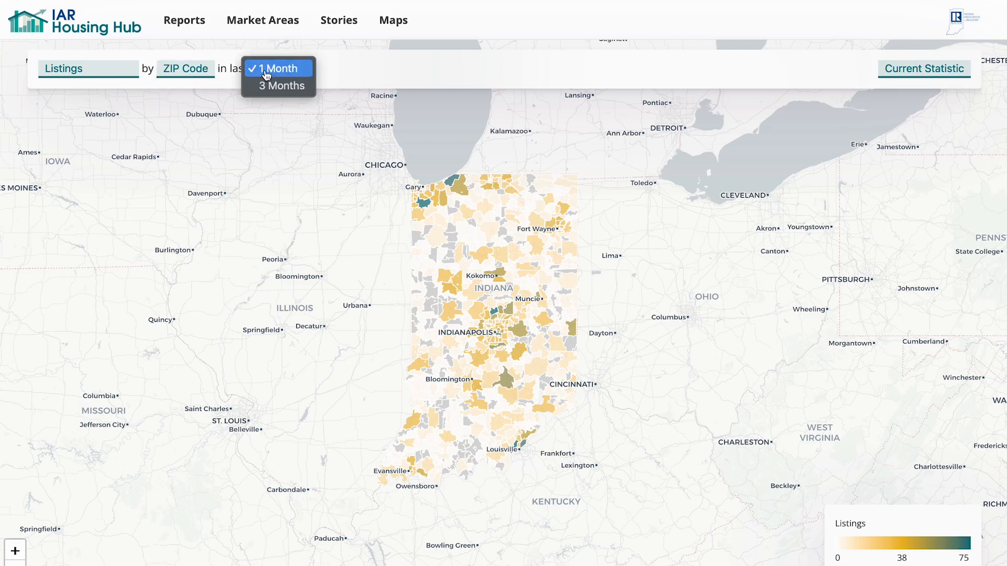
left_click(266, 86)
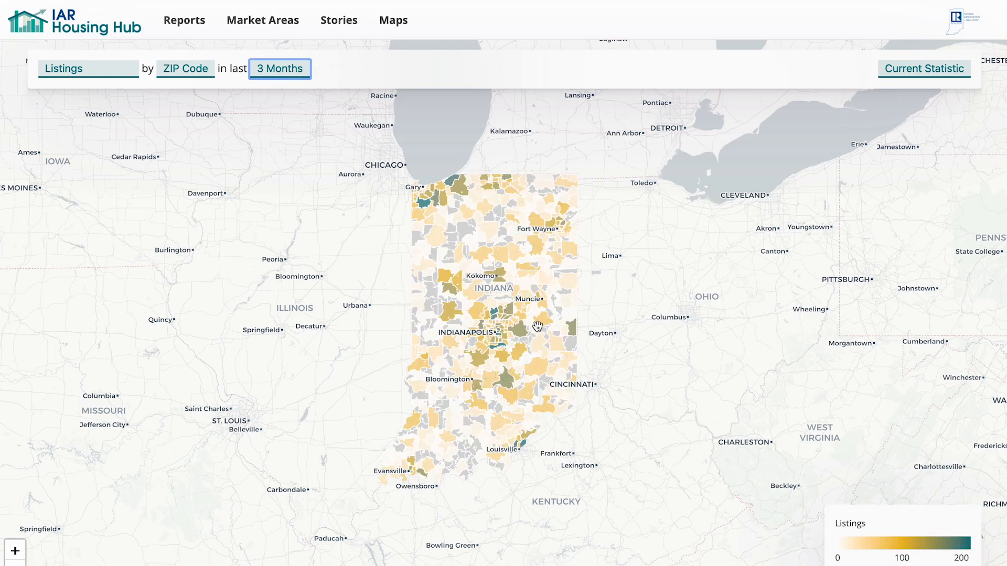
Focus the map on the Indianapolis and Hamilton County area and view the listing details of ZIP codes 46074, 46032, 46060 and 46038
scroll(504, 327, "up", 4)
scroll(504, 327, "up", 2)
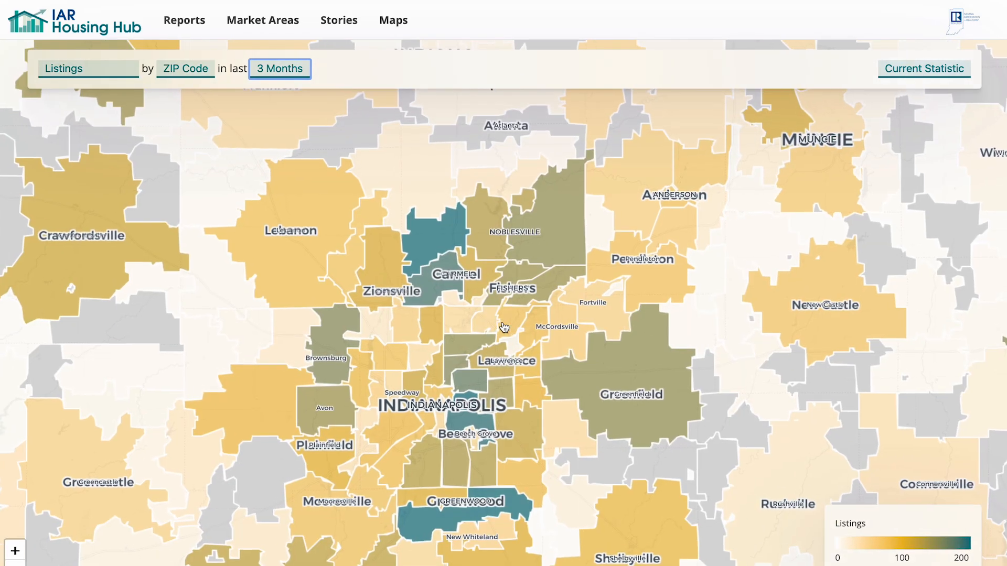
left_click_drag(484, 311, 492, 360)
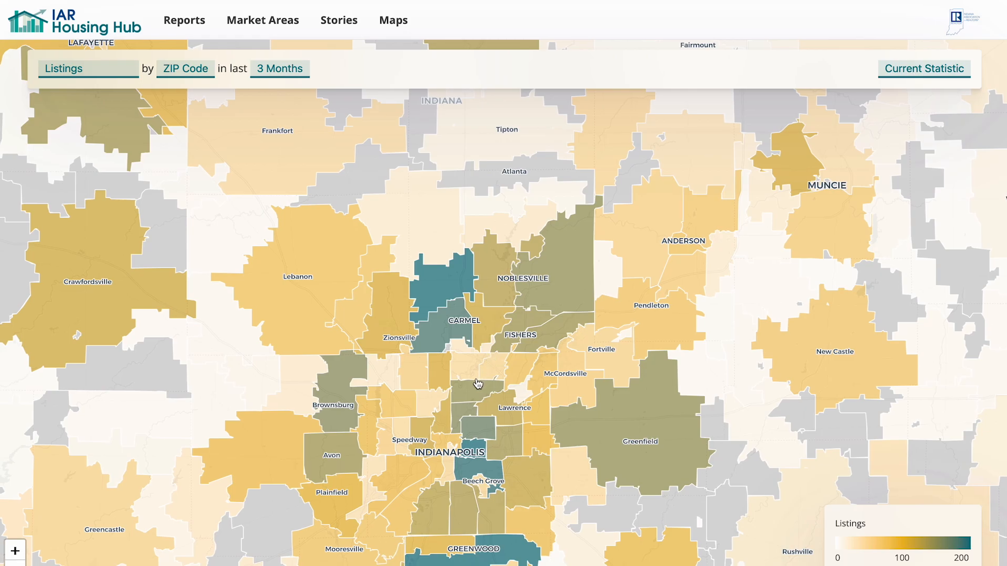
left_click_drag(466, 309, 468, 345)
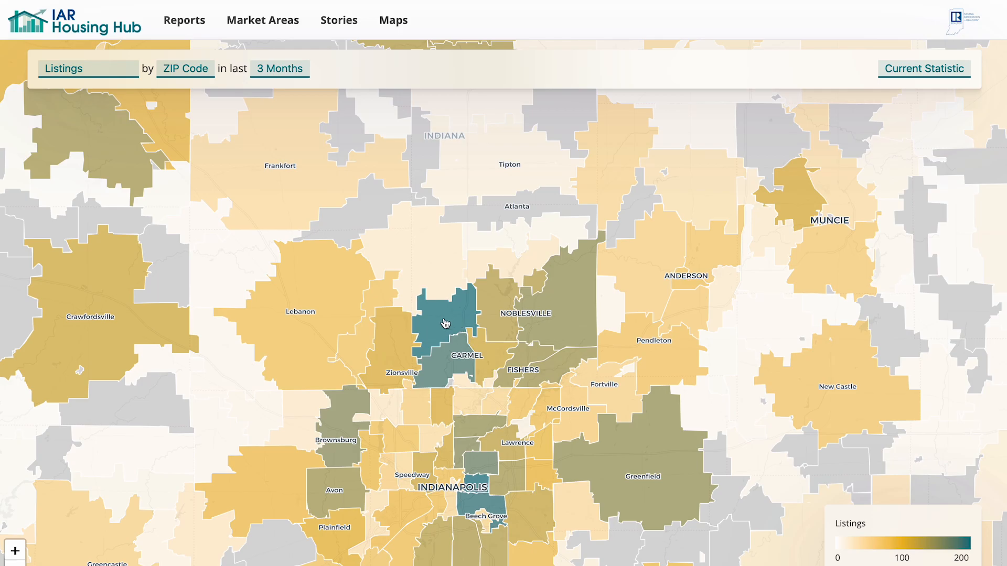
left_click(445, 324)
left_click(448, 365)
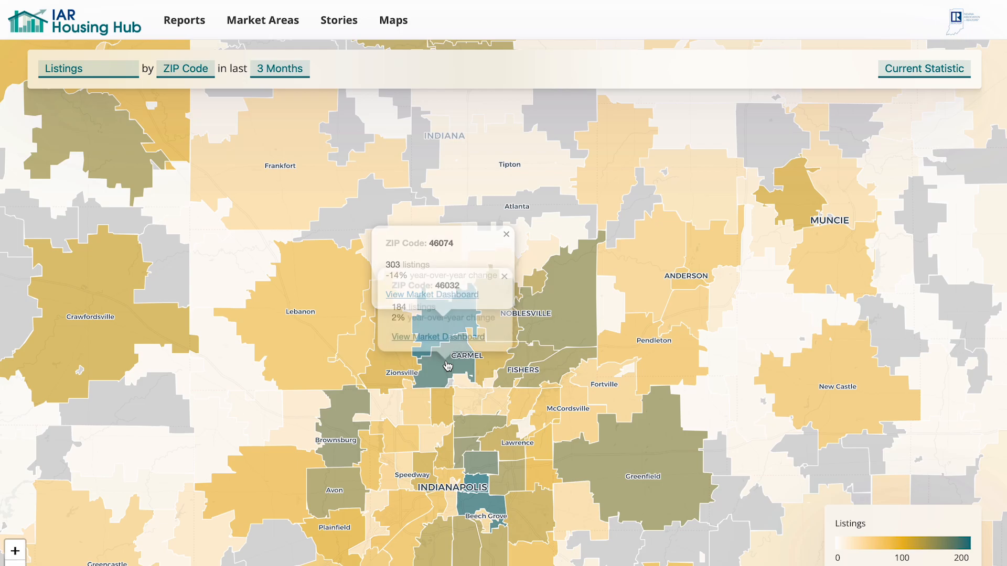
left_click(504, 276)
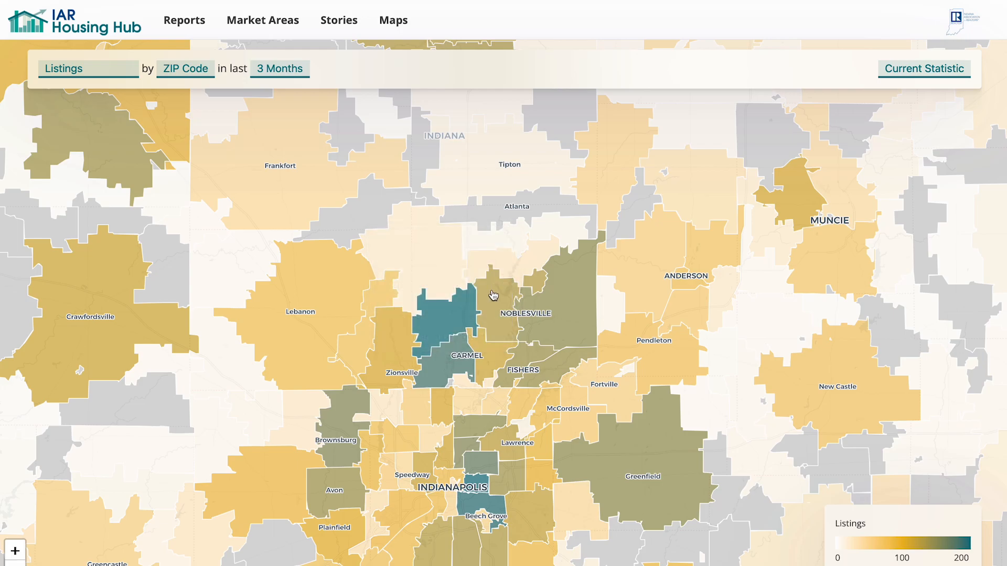
left_click(576, 318)
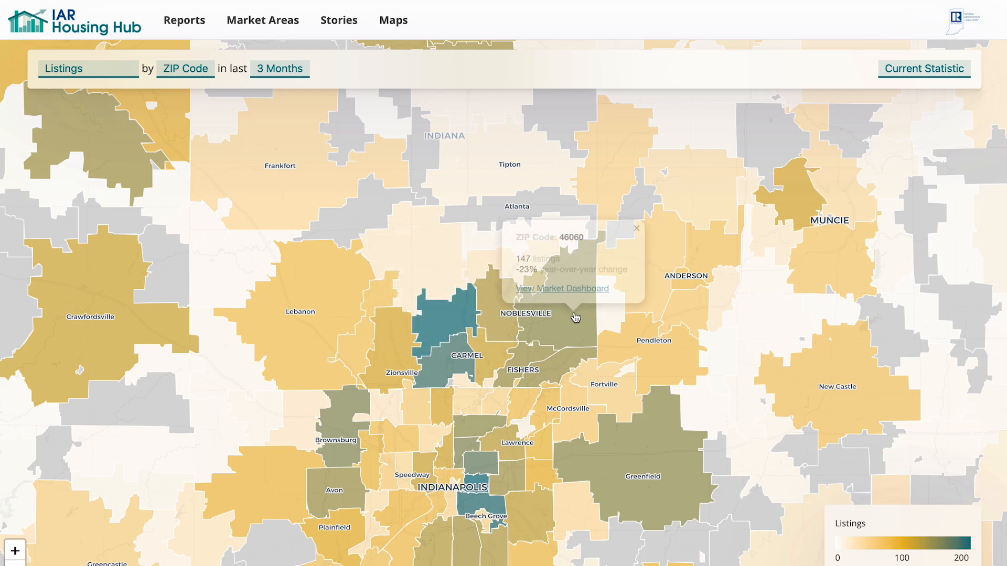
left_click(541, 354)
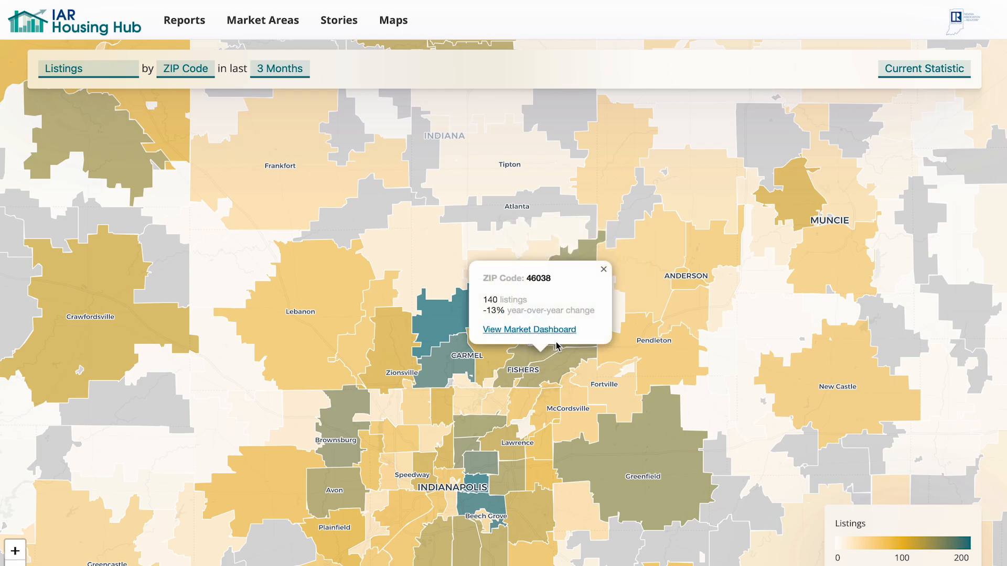
Close the ZIP code details and capture a screenshot of the Listings by ZIP Code map
left_click(604, 269)
key("super+shift+4")
left_click_drag(3, 38, 526, 268)
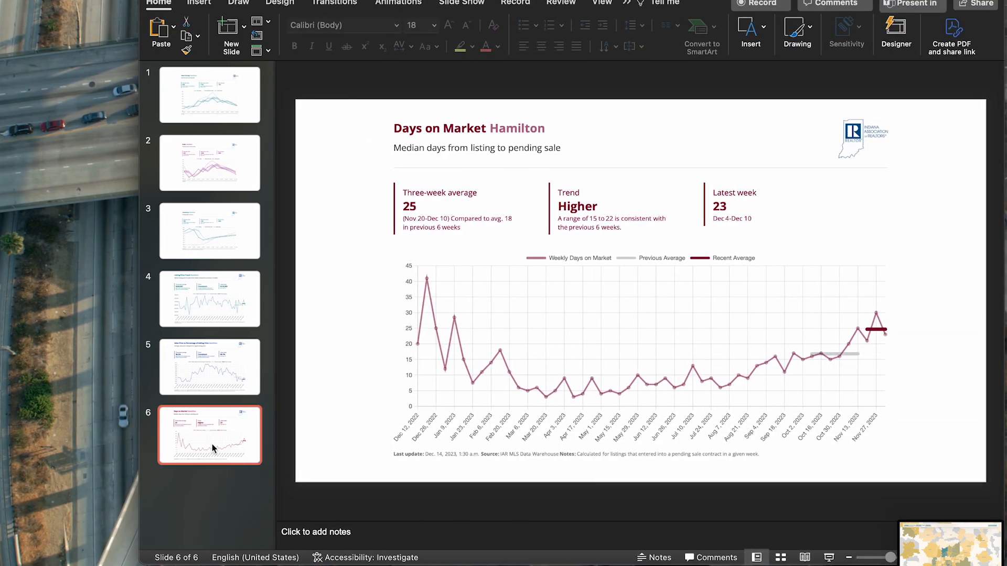
Switch to PowerPoint, duplicate slide 6 and delete the Days on Market chart from the copy
key("super+d")
left_click(494, 320)
key("Delete")
Place the listings map screenshot on slide 7, then enlarge and position it to cover the whole slide
left_click_drag(949, 543, 600, 274)
left_click_drag(602, 326, 755, 432)
left_click(561, 131)
left_click(511, 204)
left_click_drag(511, 203, 512, 200)
left_click(349, 112)
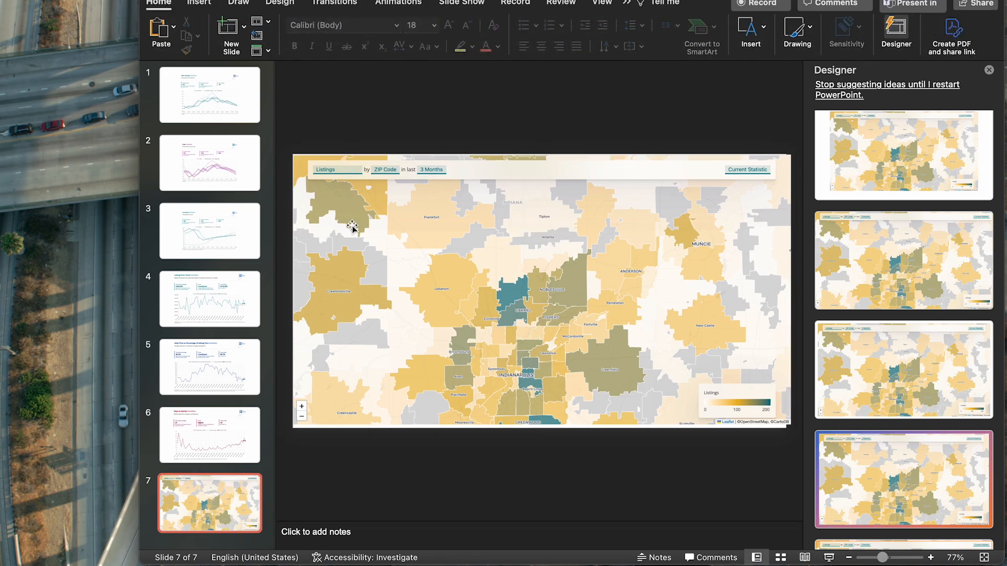
scroll(351, 226, "up", 5)
left_click_drag(381, 214, 430, 144)
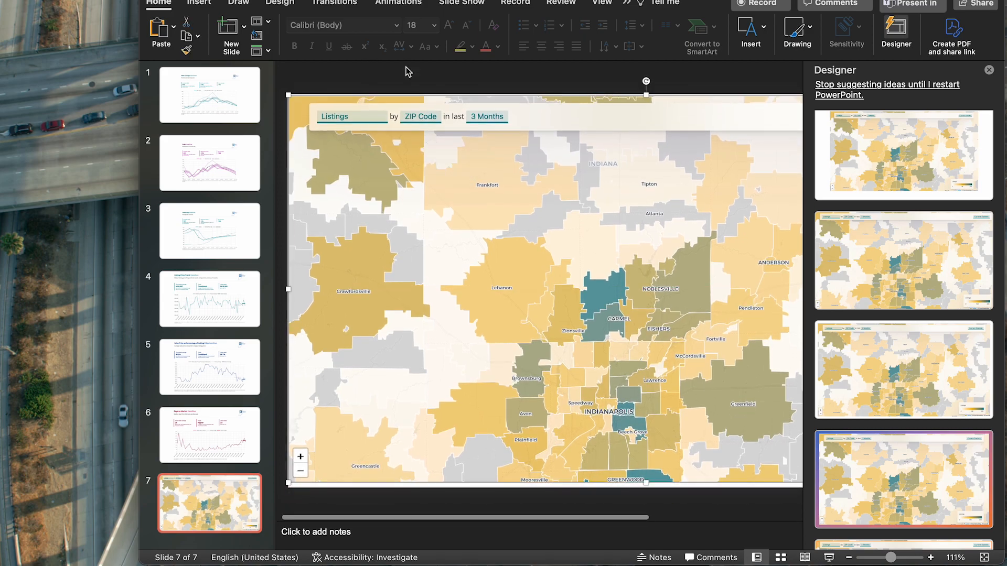
scroll(474, 261, "down", 5)
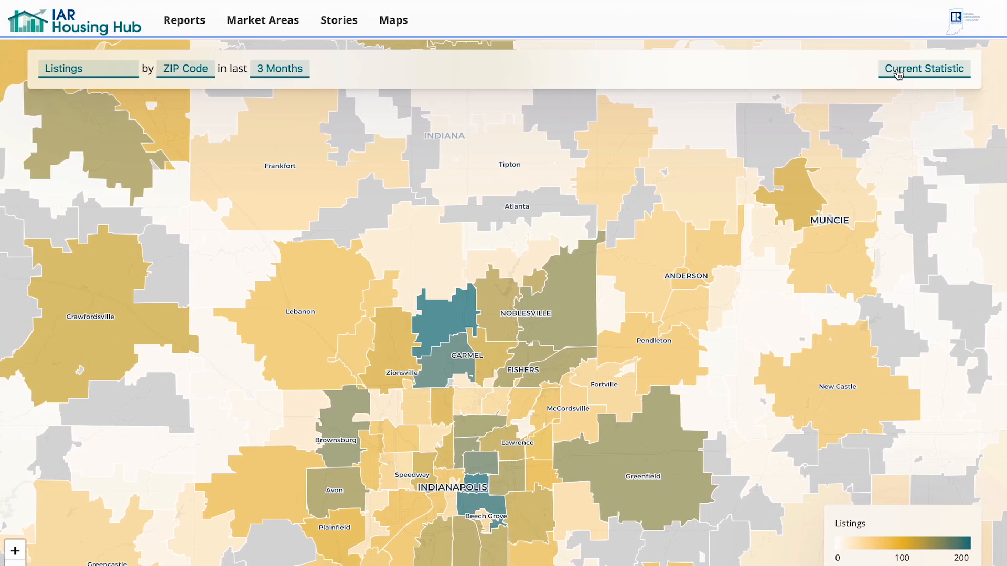
Set the browser map to YOY Change and check the details of ZIP code 46280, just south of Carmel
left_click(897, 74)
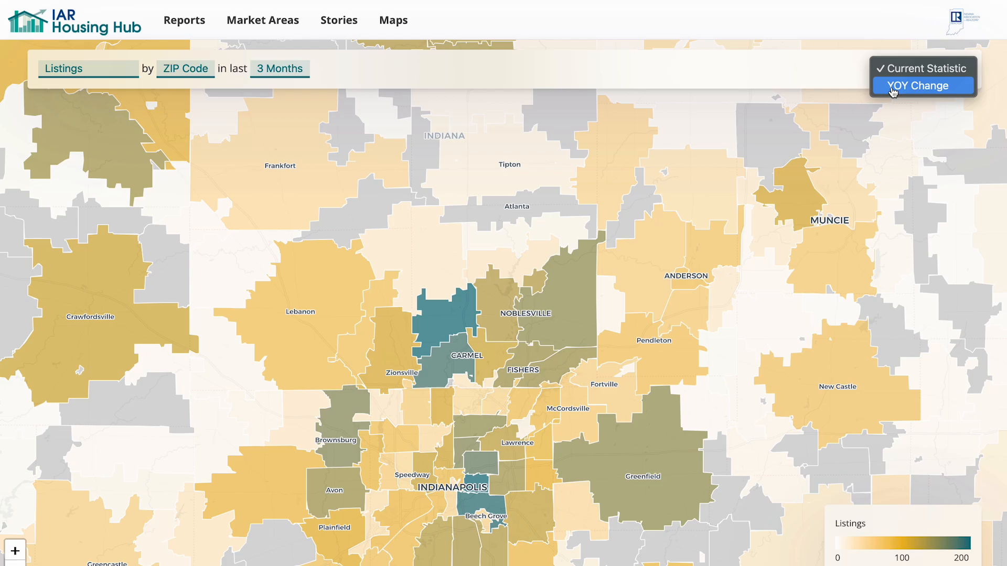
left_click(892, 88)
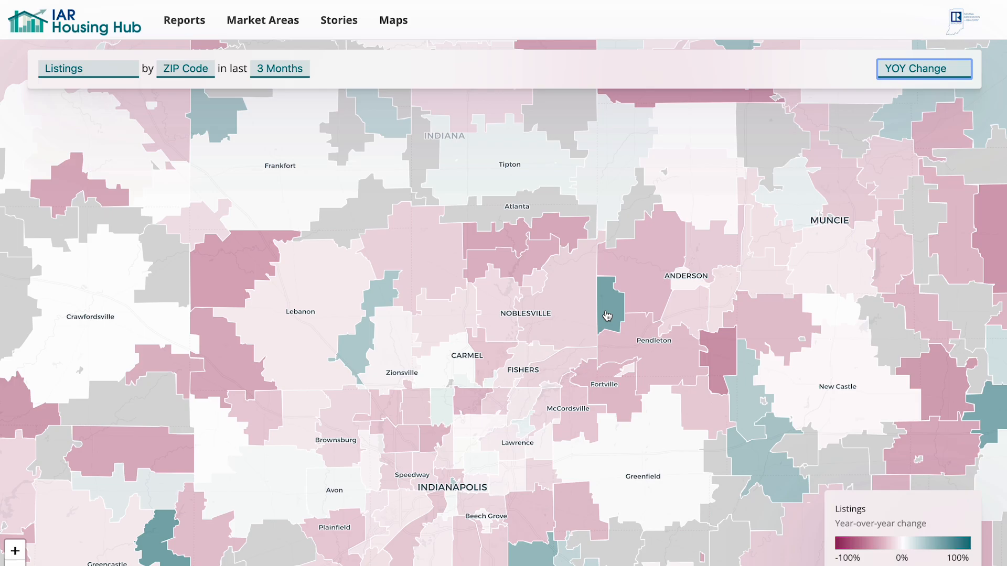
left_click(454, 370)
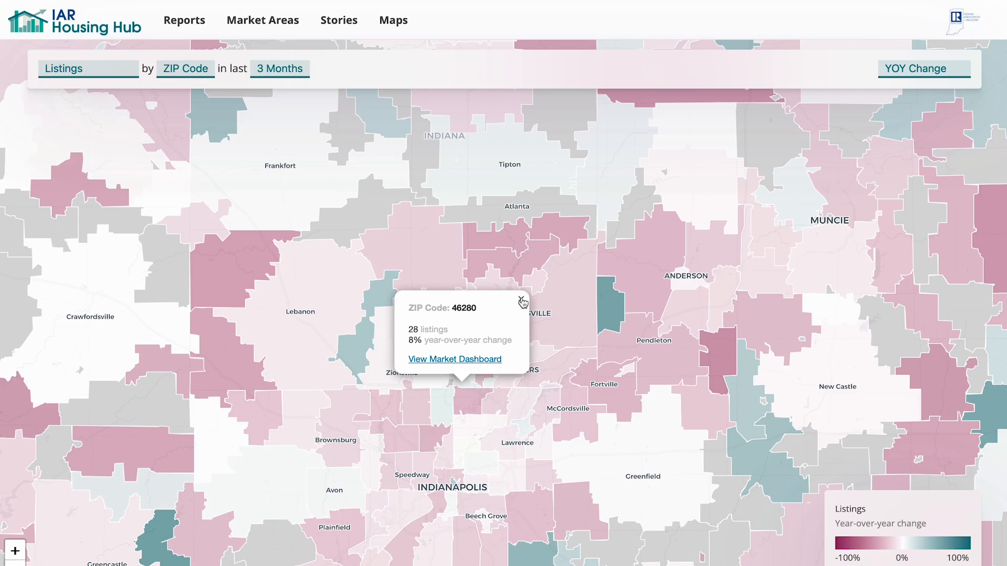
left_click(511, 281)
left_click(469, 387)
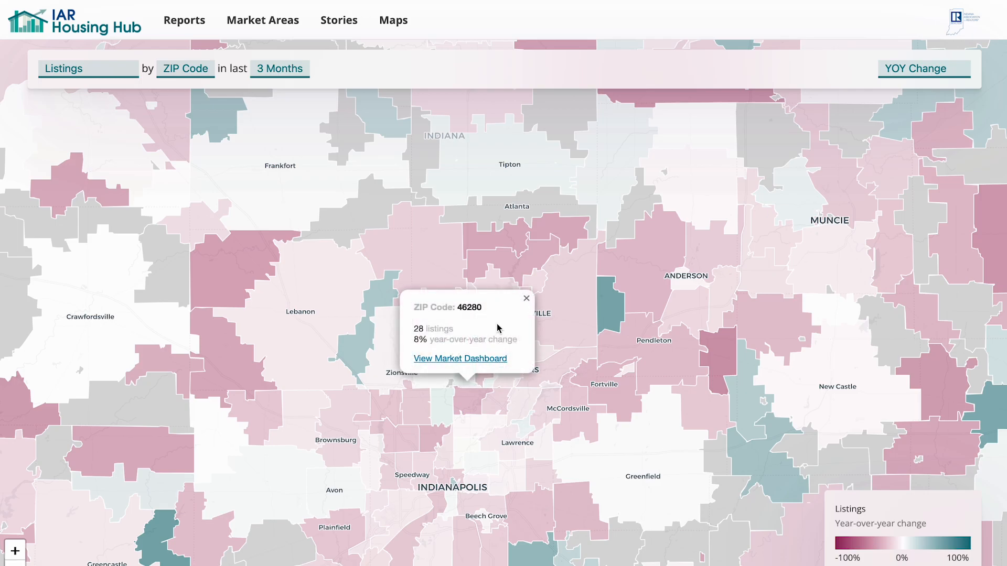
left_click(527, 298)
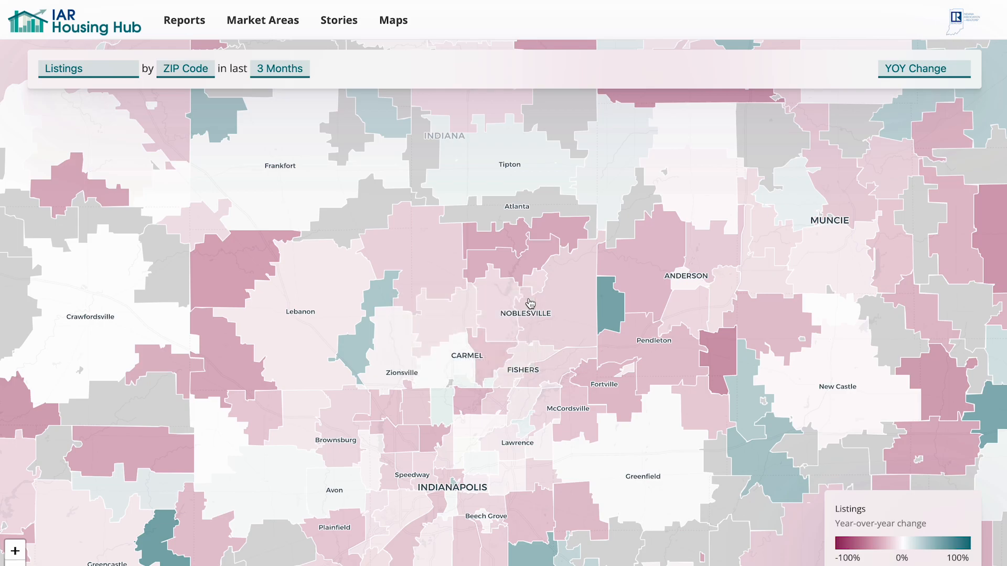
View the year-over-year listing details of ZIP codes 46051, east of Noblesville, and 46075, north of Zionsville
left_click(611, 308)
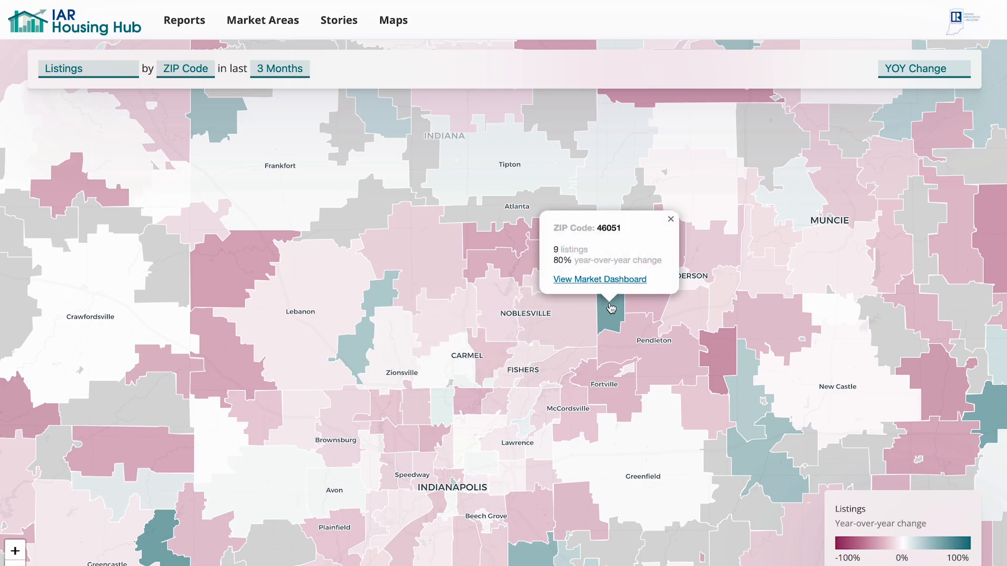
left_click(670, 220)
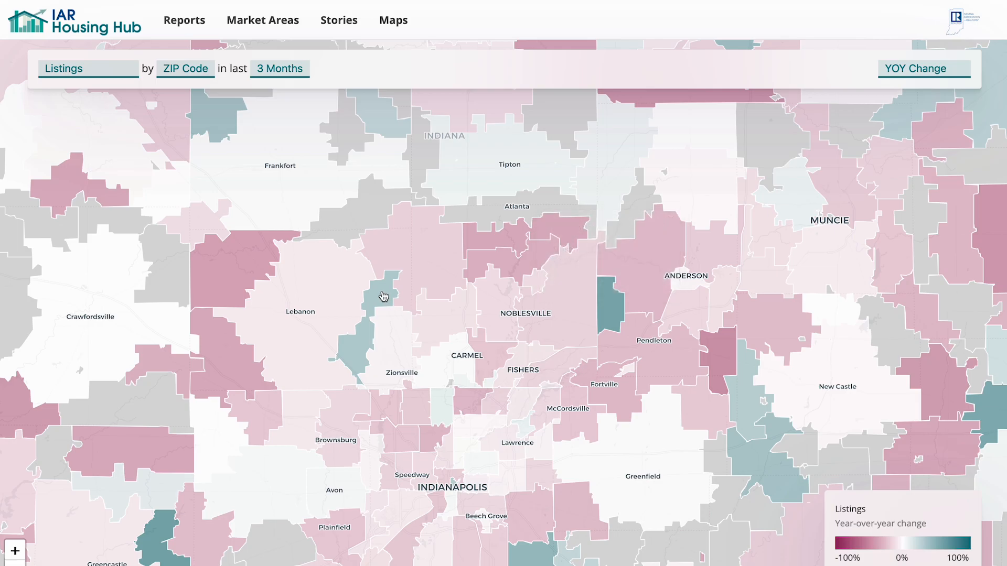
left_click(384, 295)
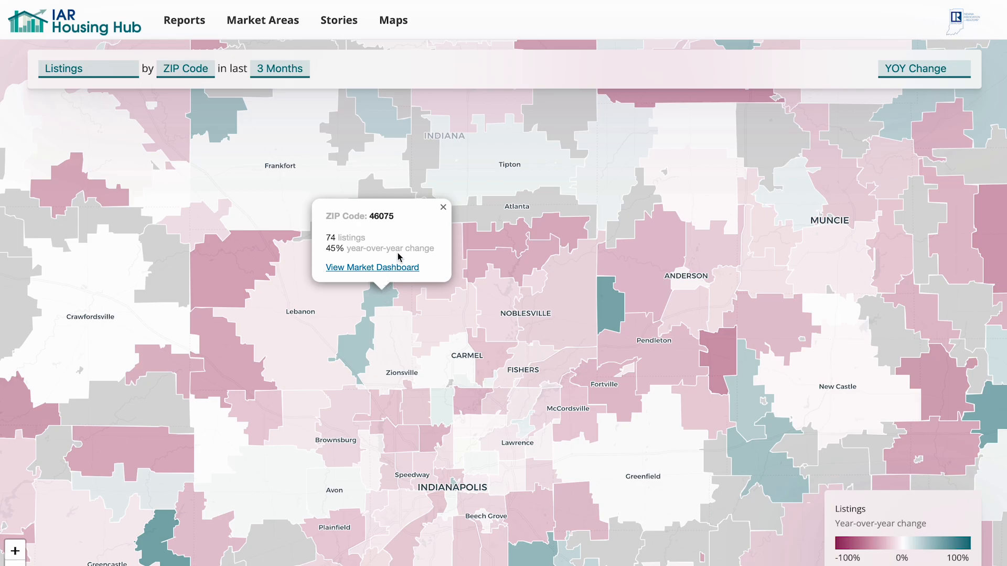
Close the ZIP code details, capture a screenshot of the YOY Change map and return to PowerPoint
left_click(443, 208)
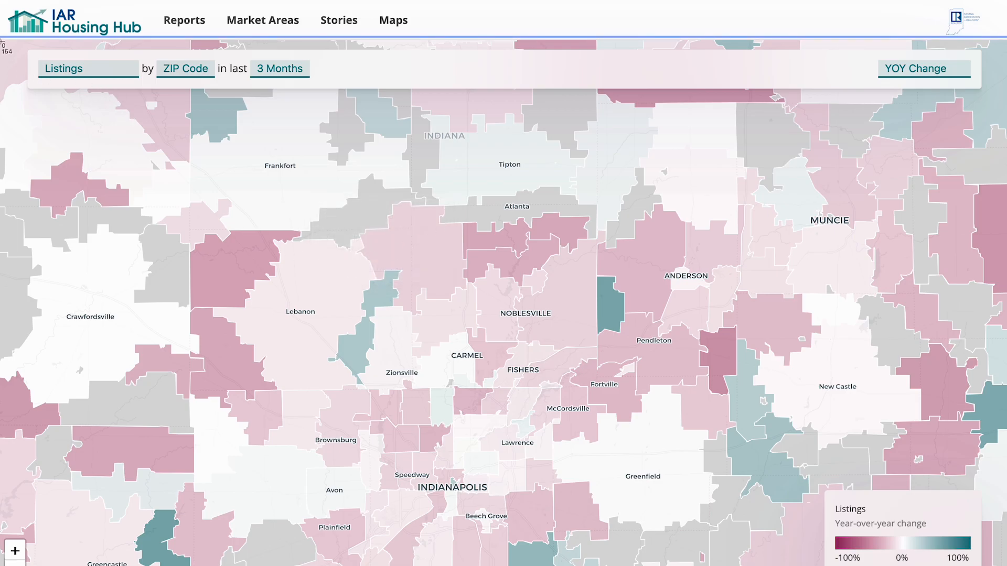
left_click_drag(2, 40, 992, 563)
key("ctrl+Left")
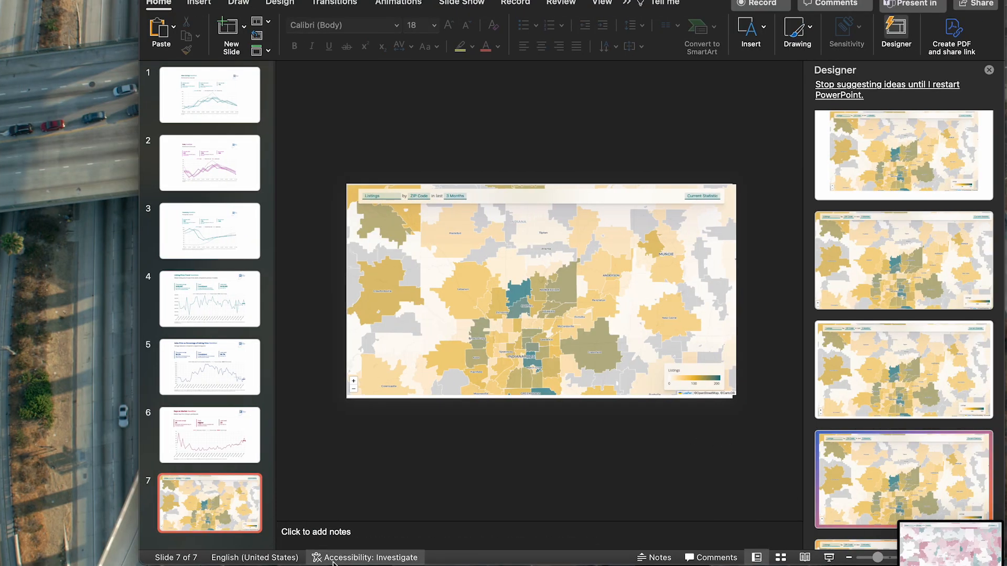
Replace the map on a duplicate of slide 7 with the YOY Change screenshot, applying the full-slide design idea at 7.5" by 13.33"
key("Return")
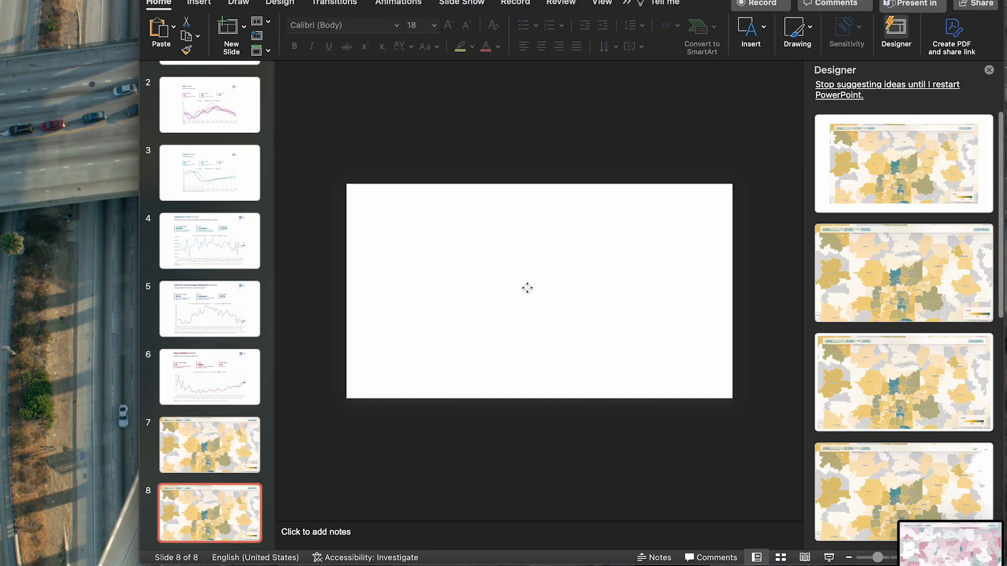
left_click_drag(923, 543, 433, 243)
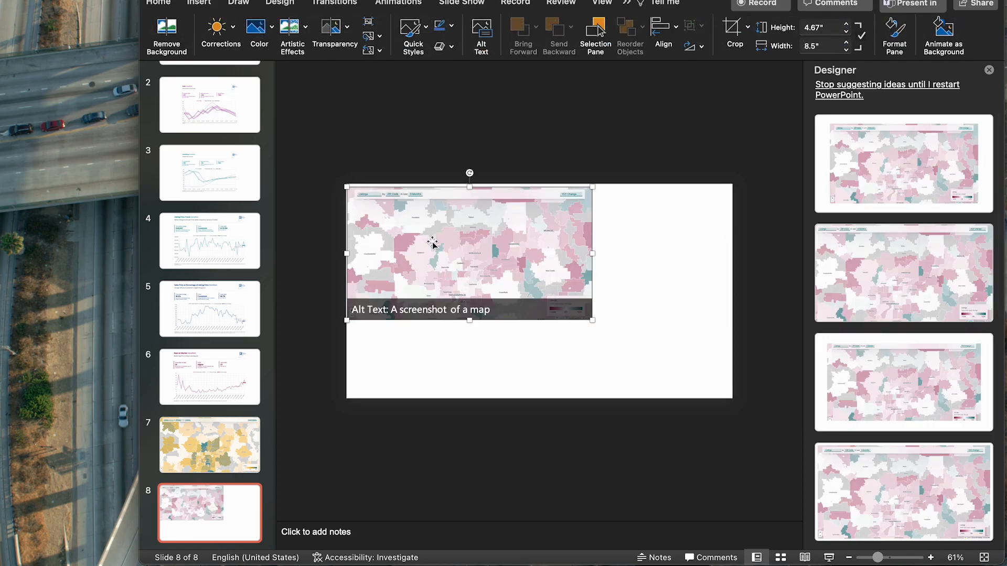
left_click(872, 264)
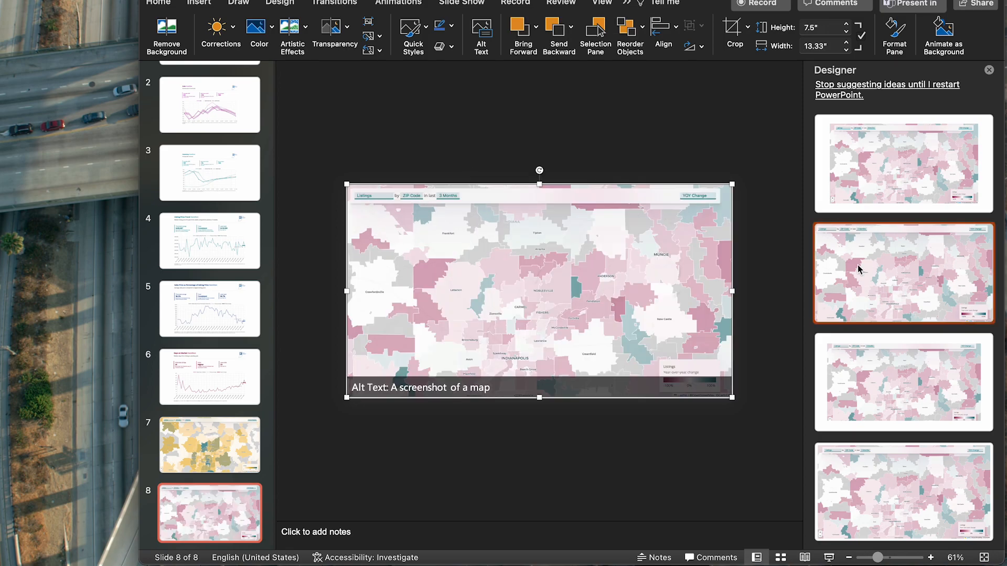
Apply the full-slide design idea to the yellow Current Statistic map on slide 7 so it fills the slide
left_click(555, 470)
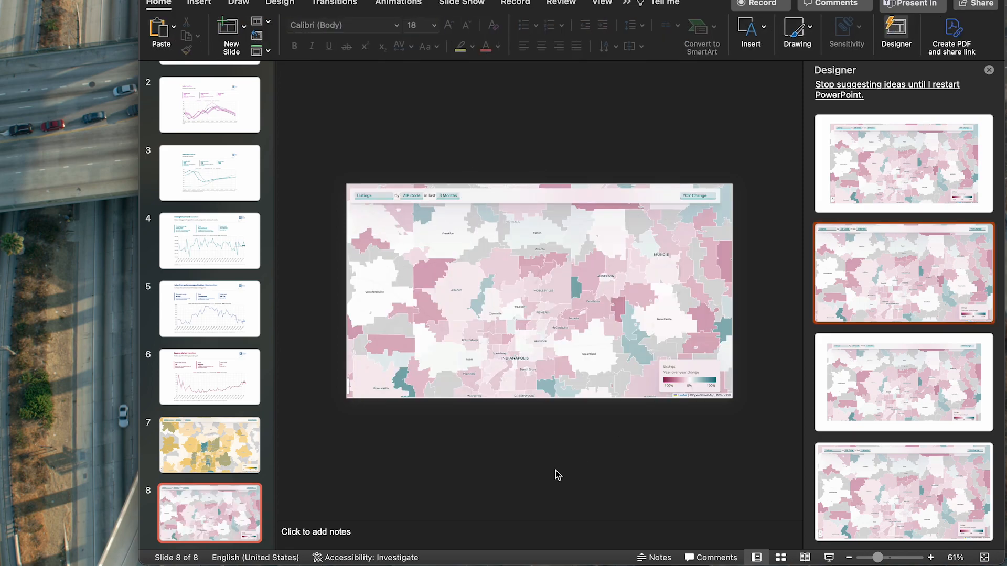
left_click(221, 452)
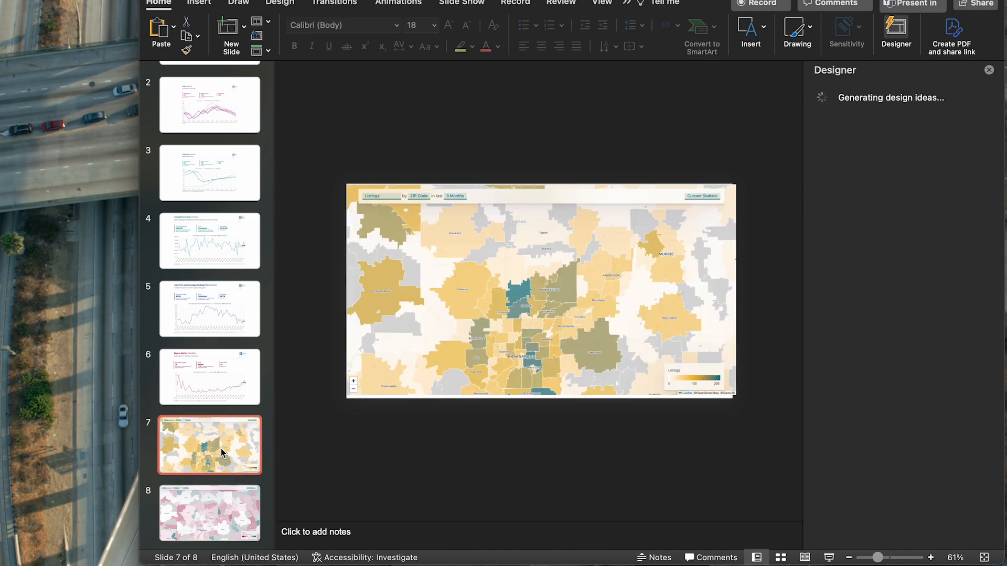
left_click(544, 312)
left_click(892, 360)
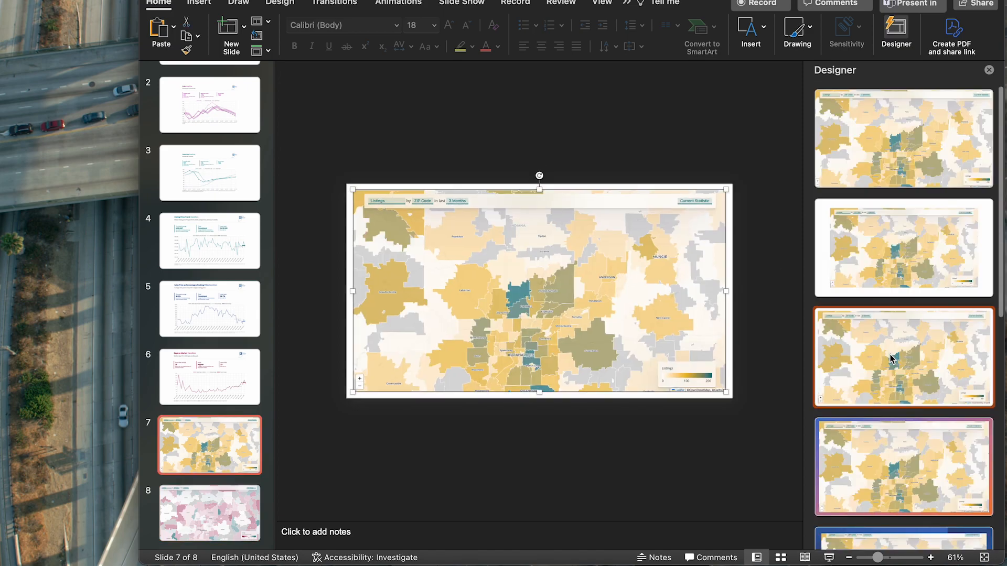
left_click(885, 150)
left_click(674, 162)
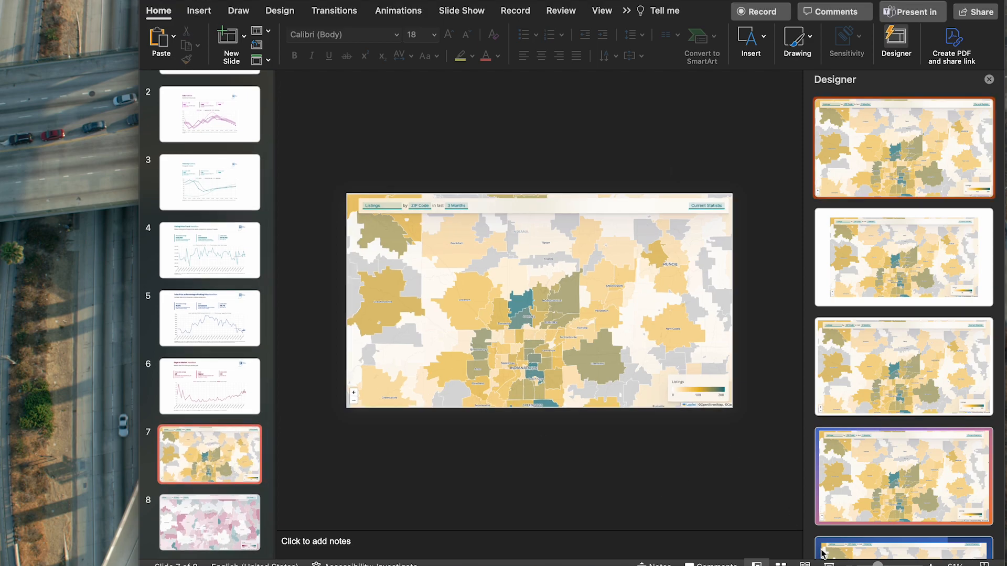
Run the slide show from slide 7 and go back to the beginning of the slide thumbnails
left_click(828, 563)
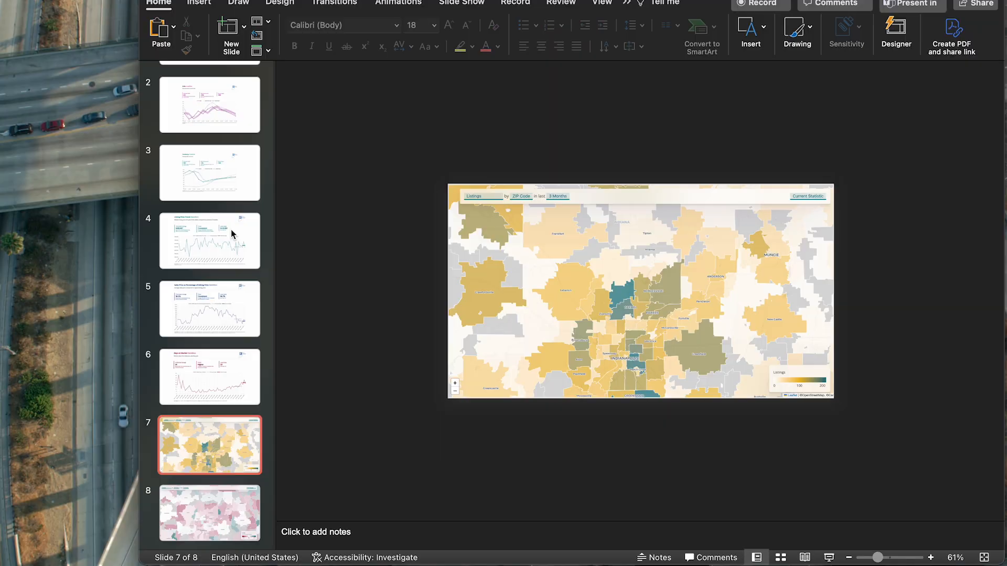
scroll(232, 234, "up", 3)
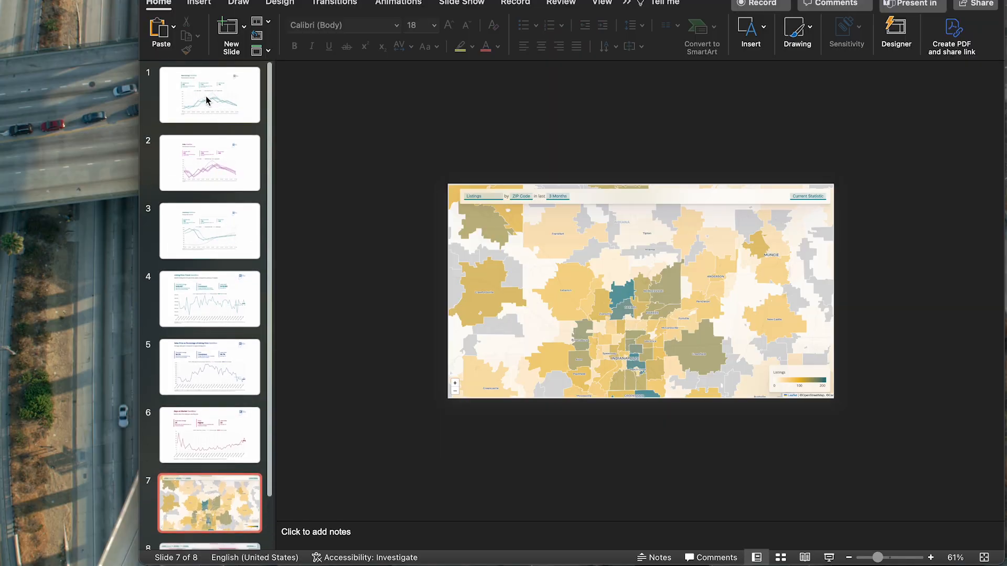